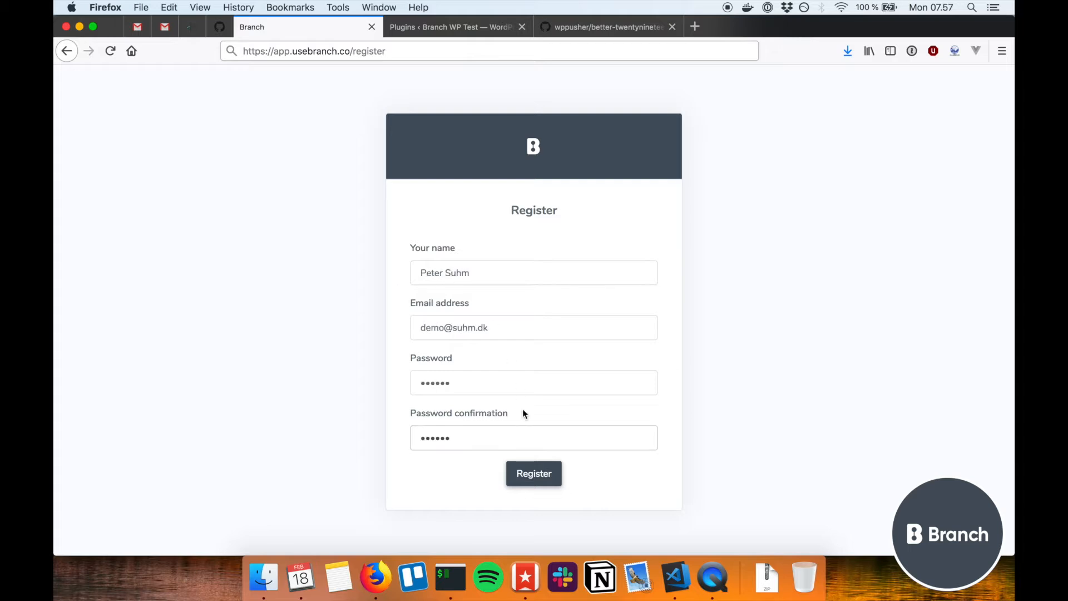
Submit the completed Branch registration form and connect GitHub as the Git provider
click(533, 474)
click(558, 263)
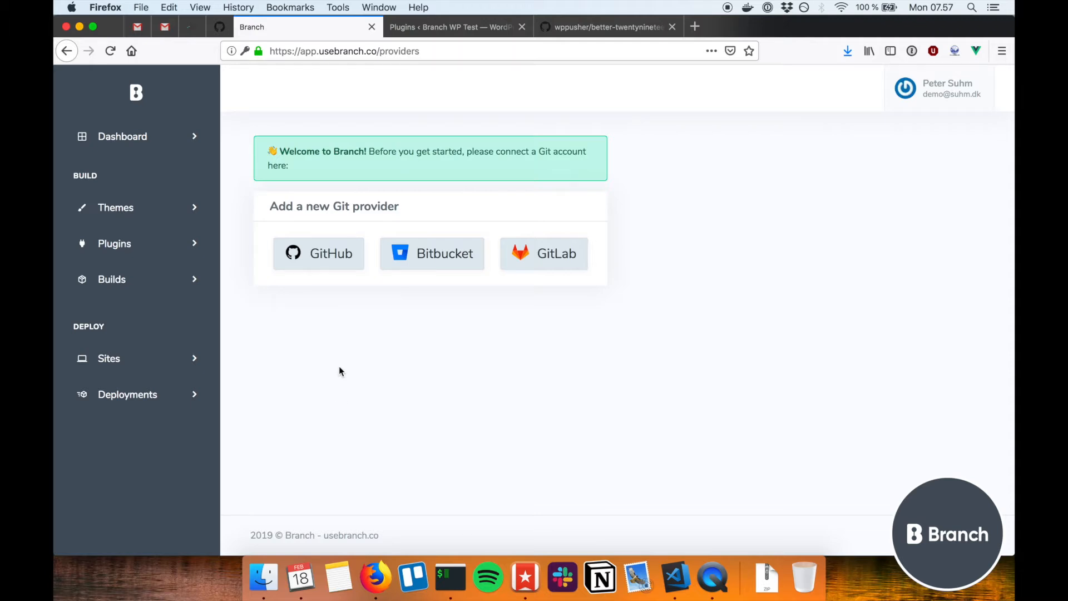
click(325, 255)
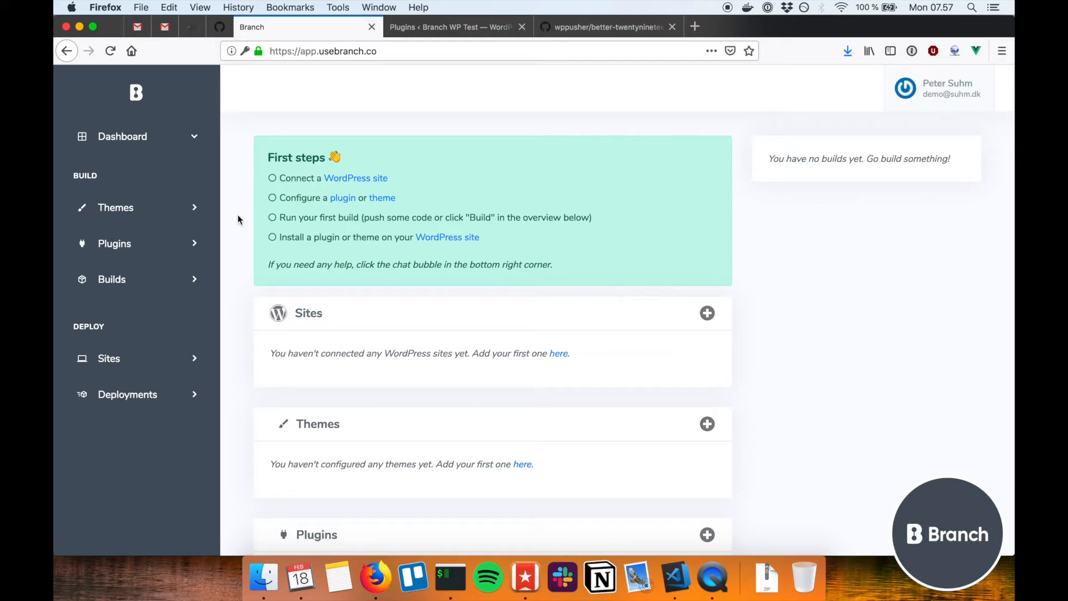
Open the form for connecting a WordPress site and go to the Branch Helper plugin's download page
click(344, 178)
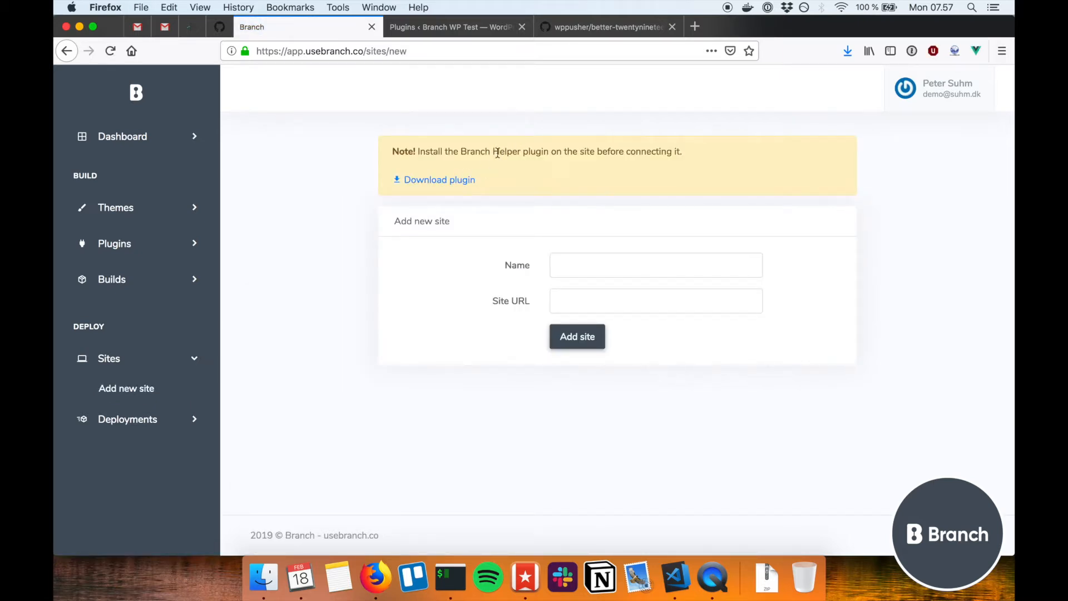
click(433, 180)
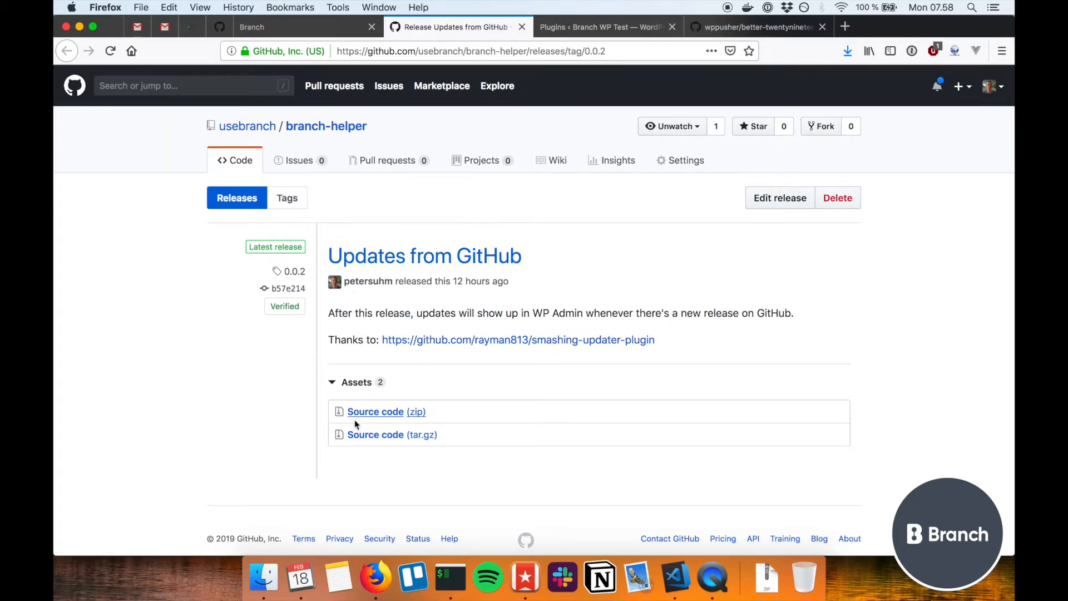
Install branch-helper-0.0.2.zip as an uploaded plugin on the WordPress test site and activate it
click(562, 30)
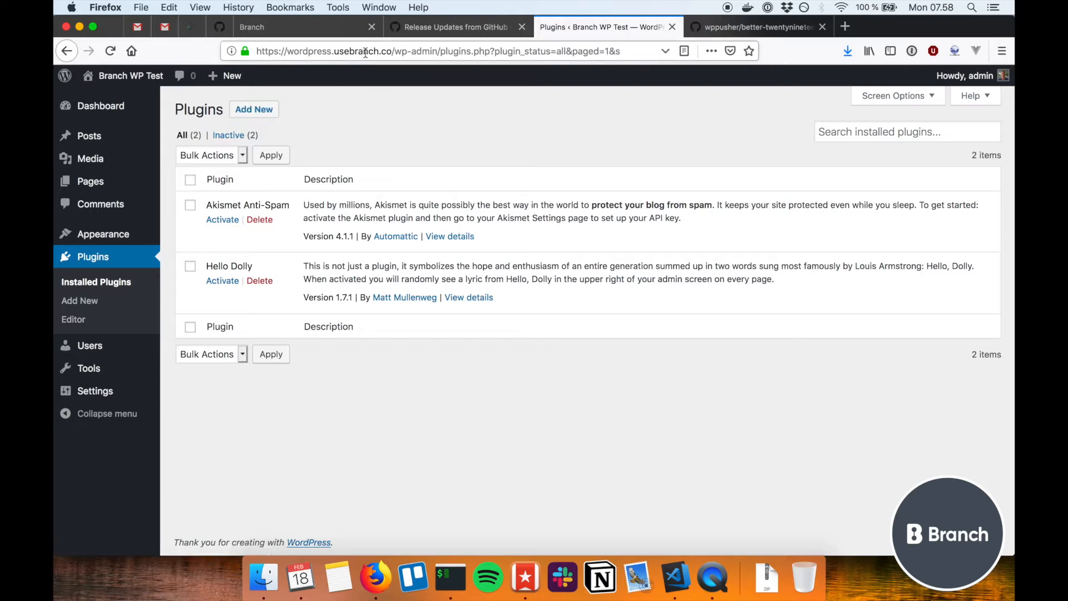
click(256, 111)
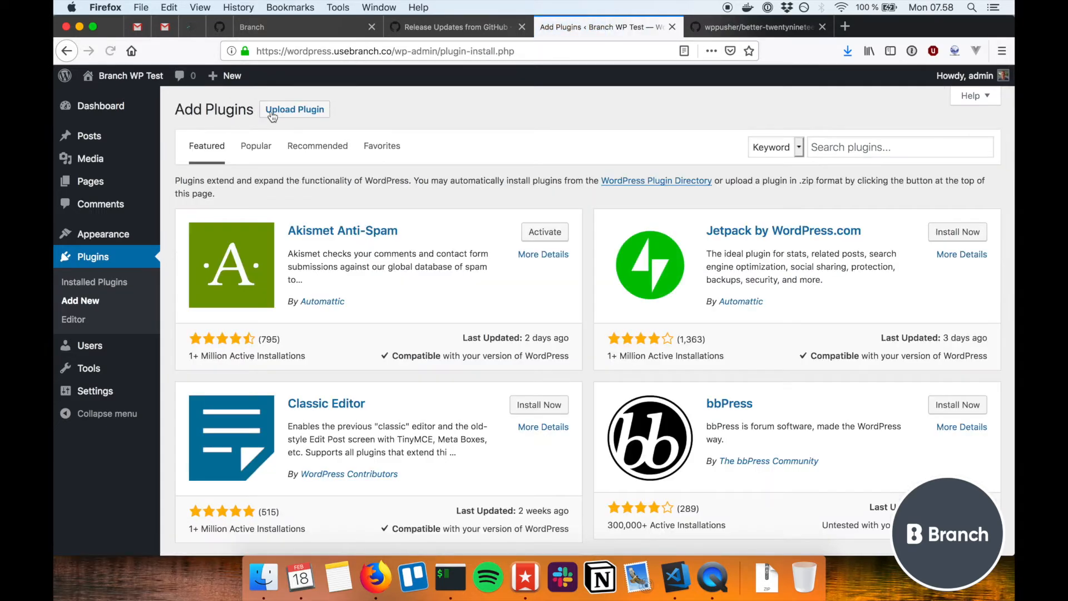
click(272, 111)
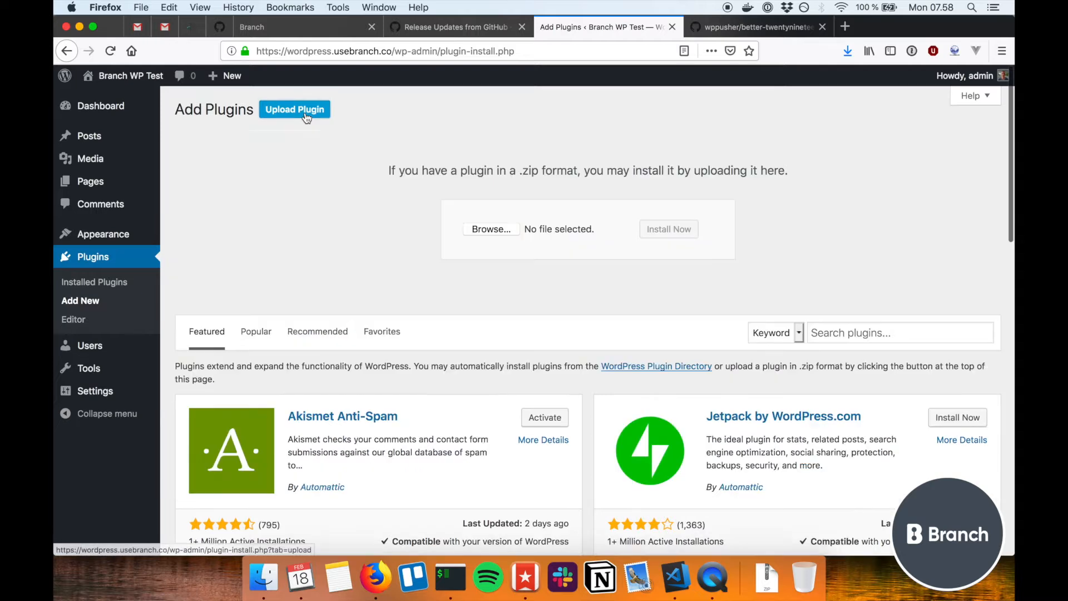
click(508, 229)
click(459, 108)
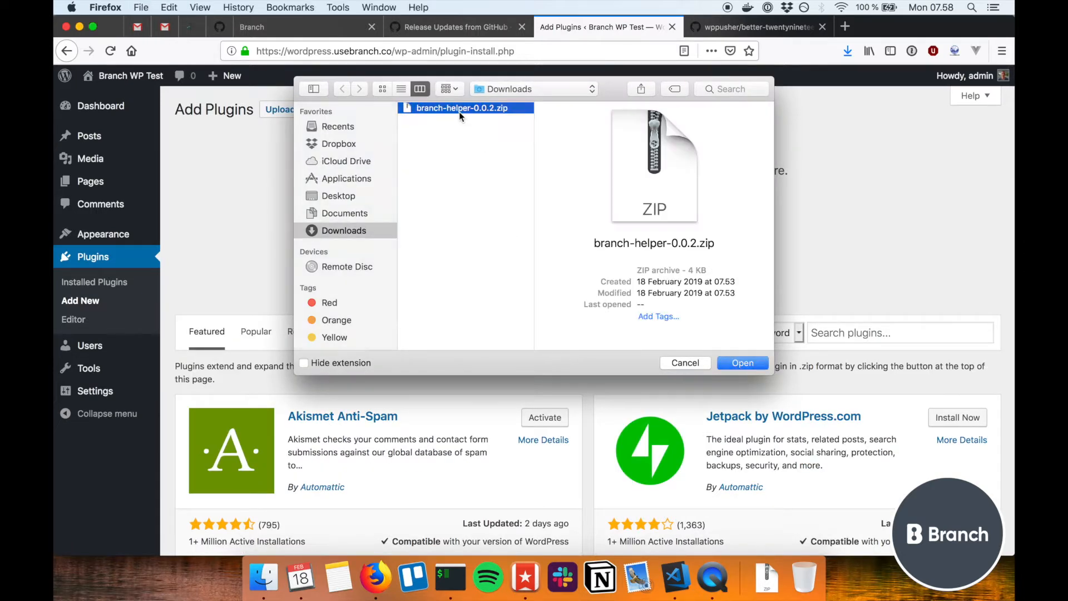
double_click(460, 111)
click(667, 229)
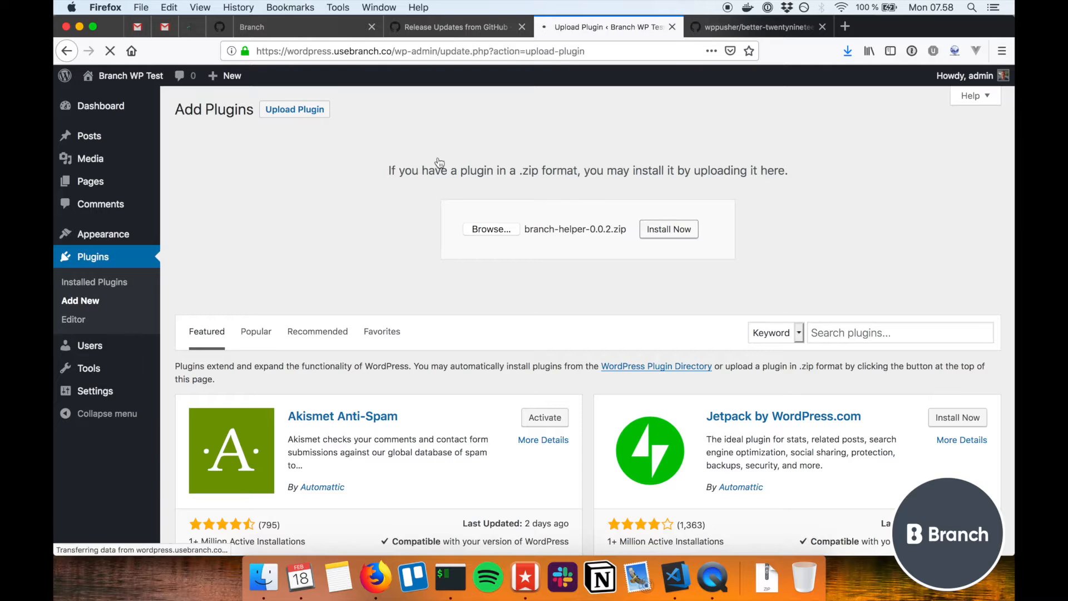
click(203, 210)
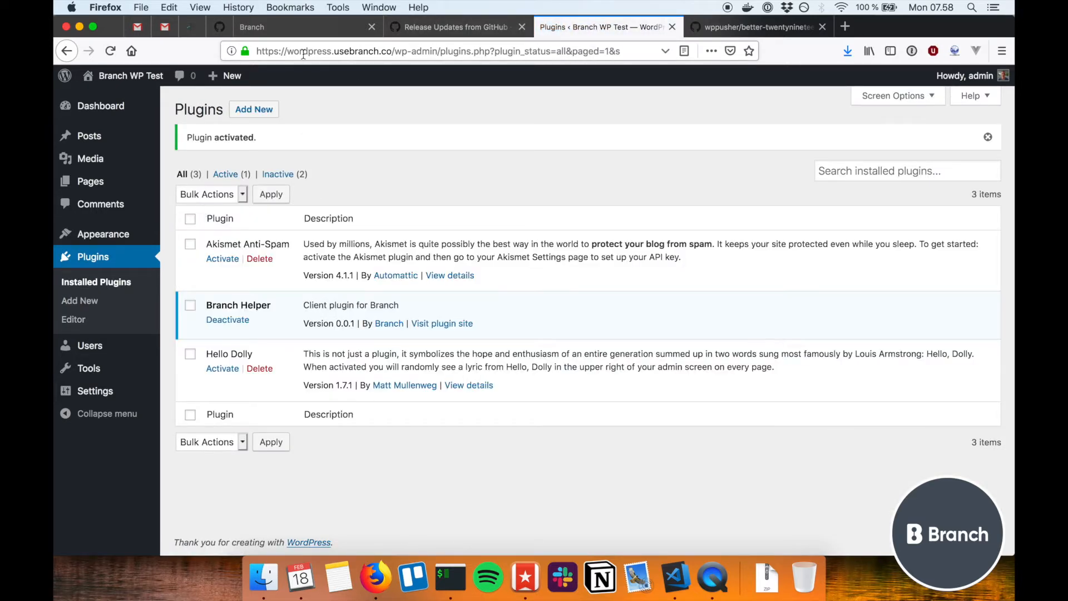
drag(257, 51, 392, 52)
key(super+c)
click(330, 34)
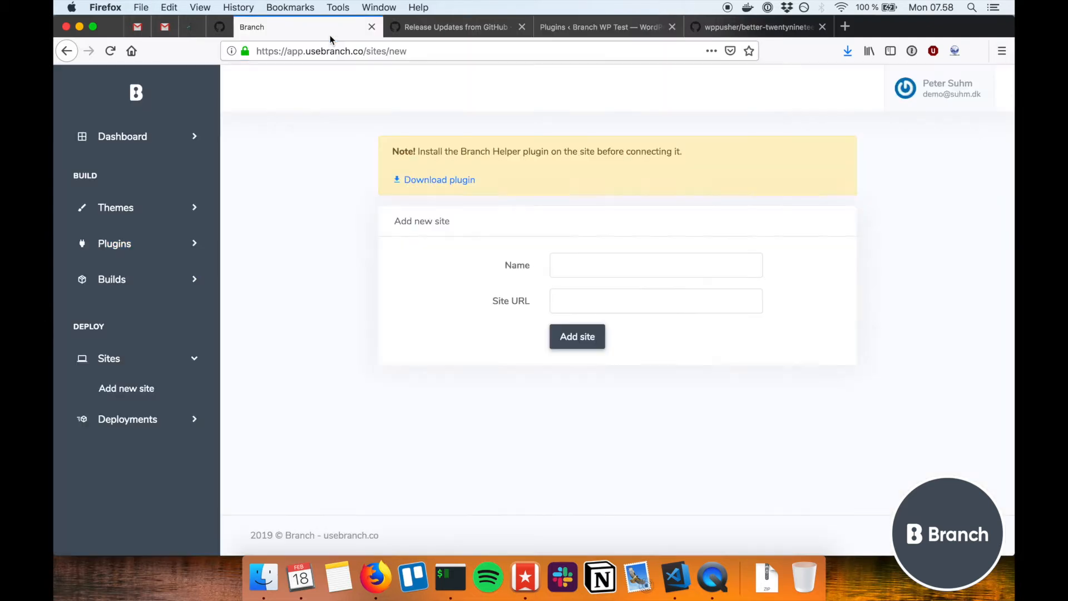
key(super+v)
click(603, 266)
text(Test Site)
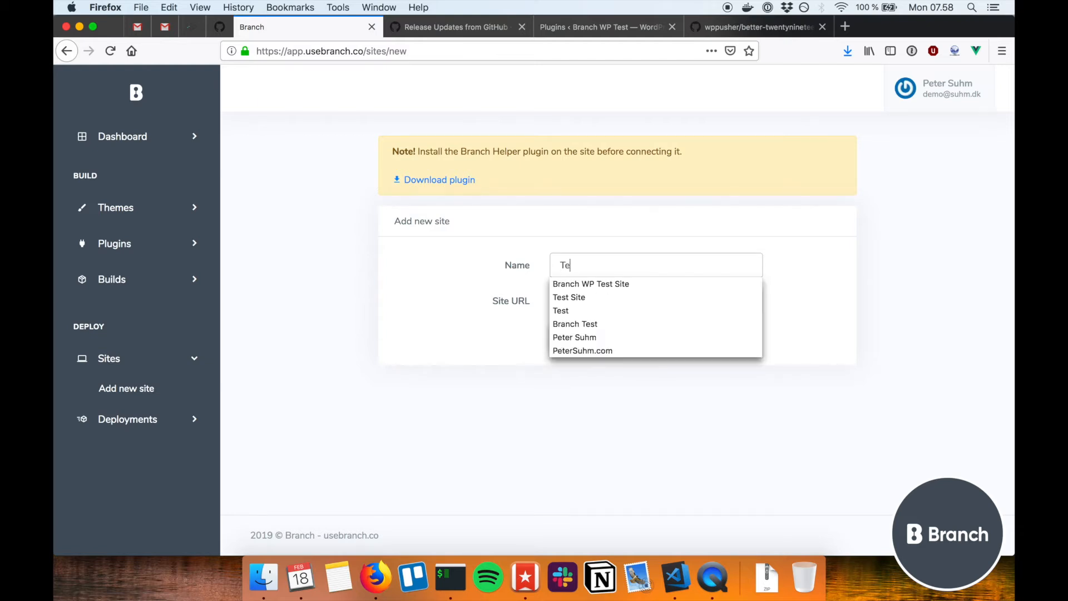
click(486, 358)
click(574, 340)
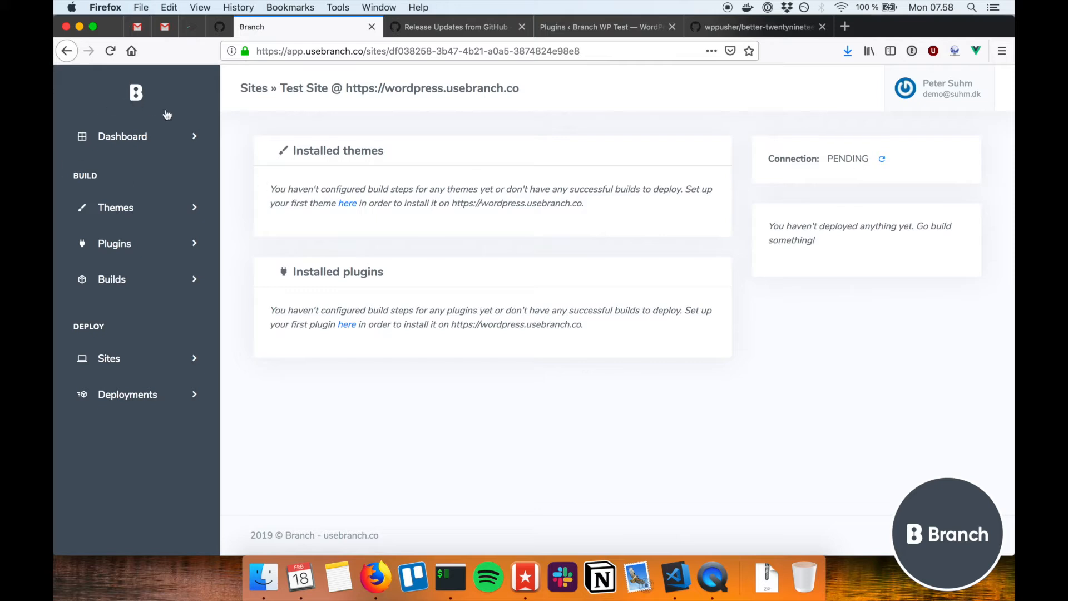
Reload the Test Site page to check its connection status and return to the Branch dashboard
key(super+r)
key(super+r)
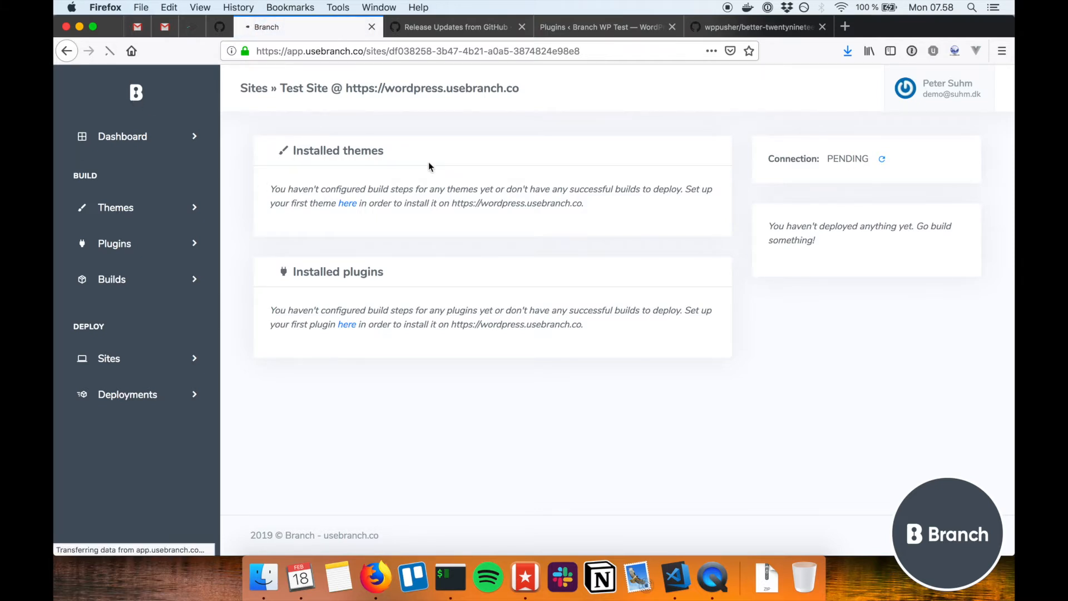
key(super+r)
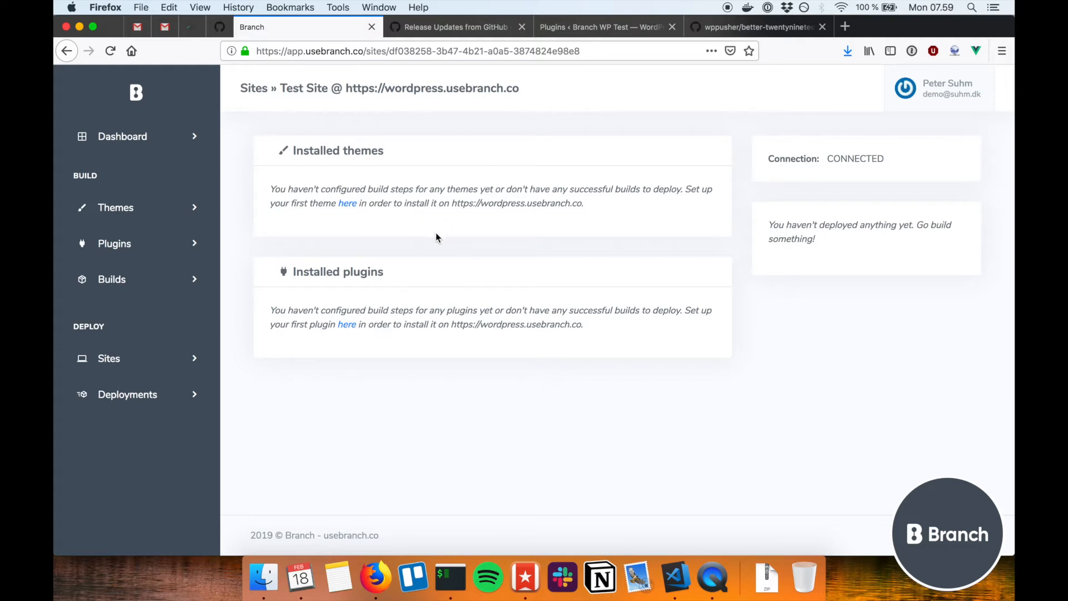
click(123, 107)
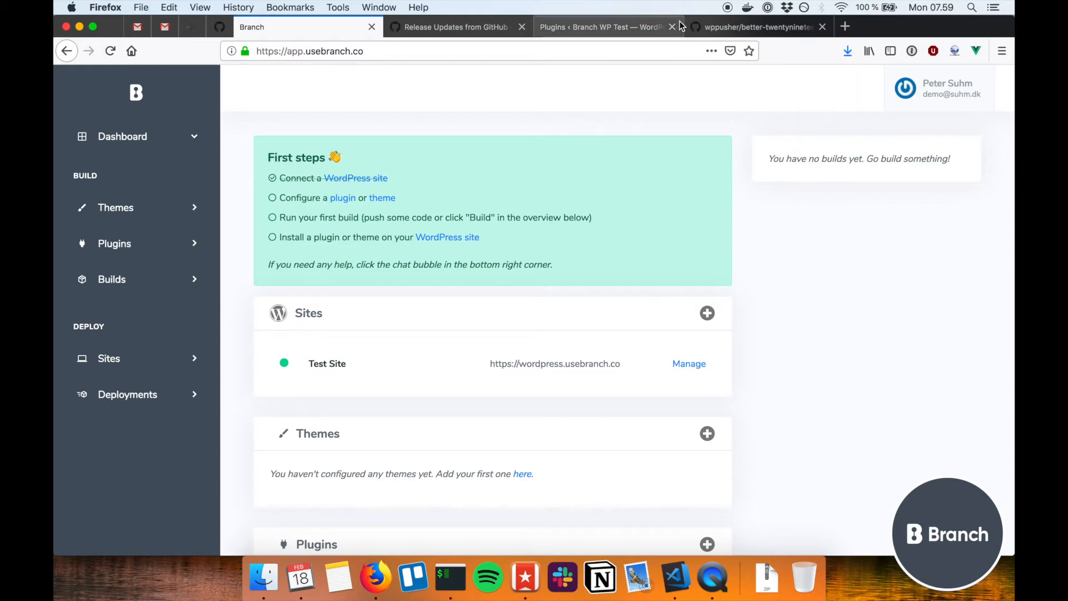
Look at the better-twentynineteen repository on GitHub and start a new Branch theme configuration named "Better Twenty Nineteen"
click(722, 25)
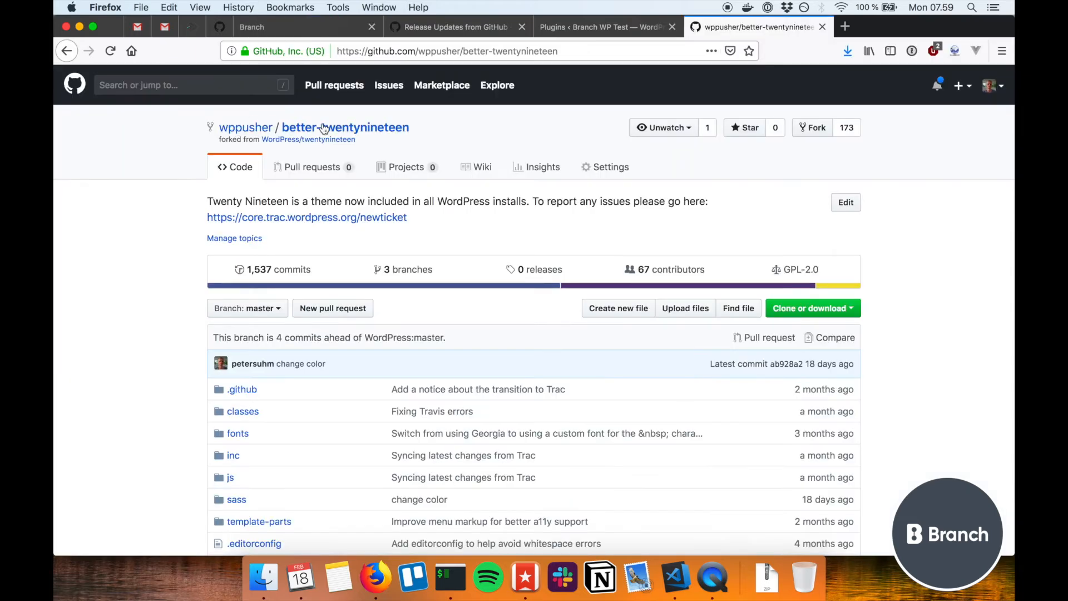
click(265, 24)
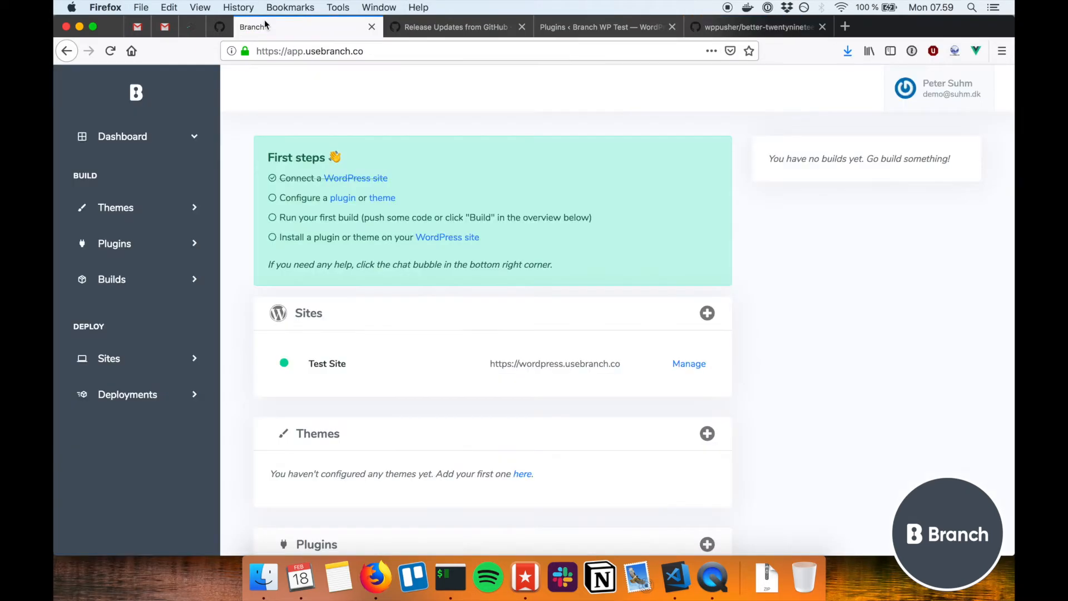
click(386, 197)
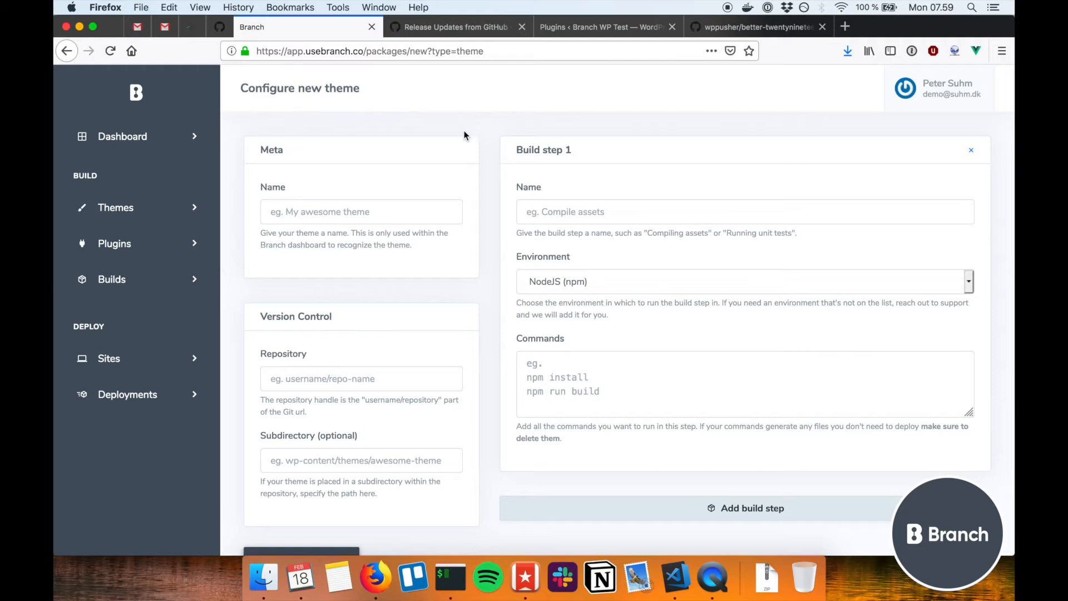
click(351, 217)
text(Be)
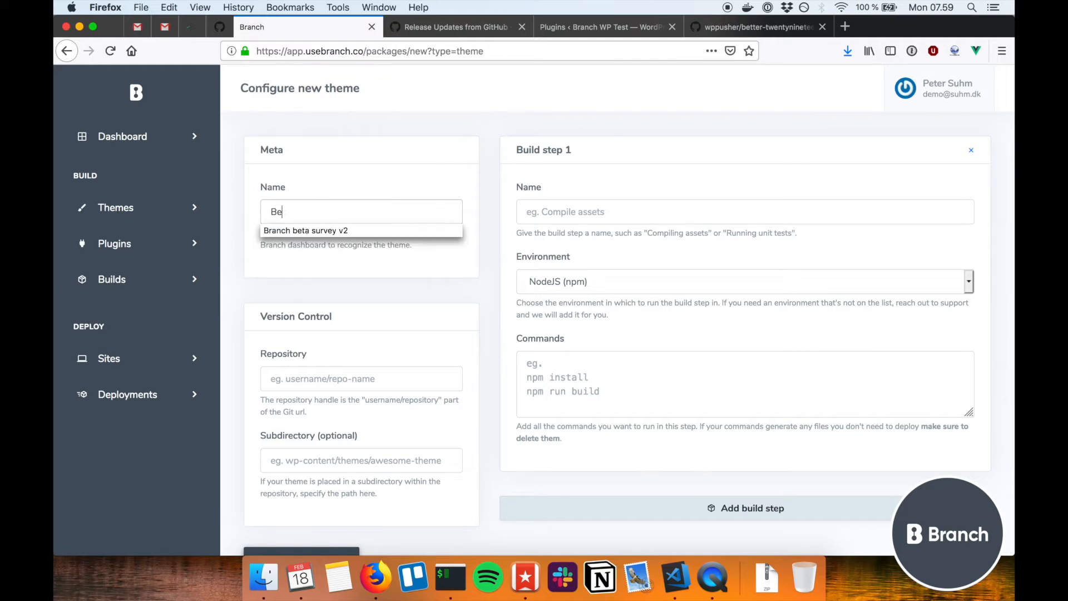
text(tter T)
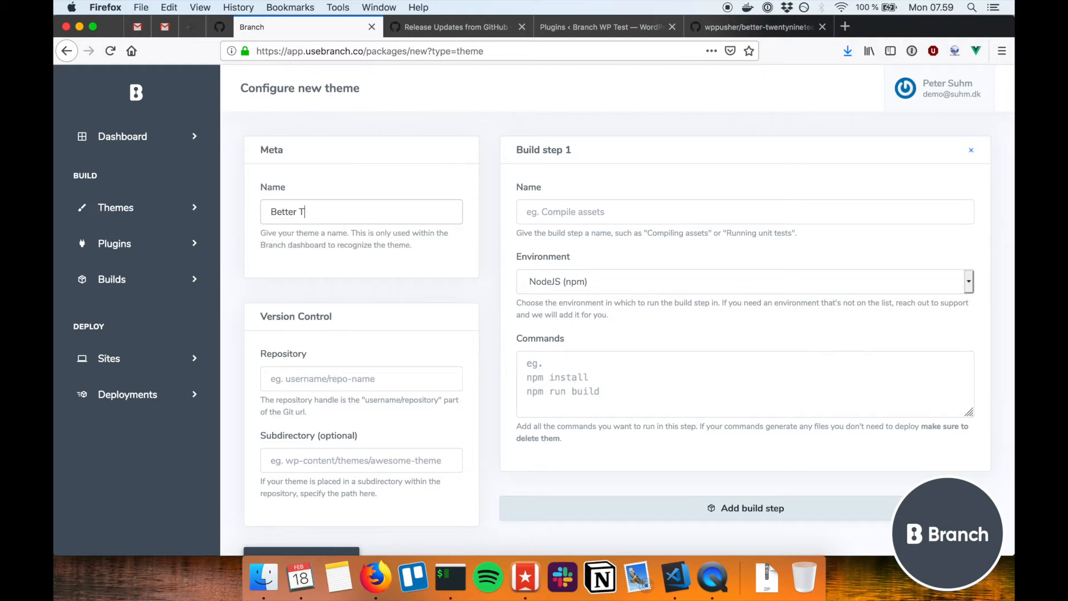
text(wenty Nineteen)
Copy the handle wppusher/better-twentynineteen from the GitHub URL and enter it as the theme's repository
click(715, 25)
drag(419, 52, 559, 58)
key(super+c)
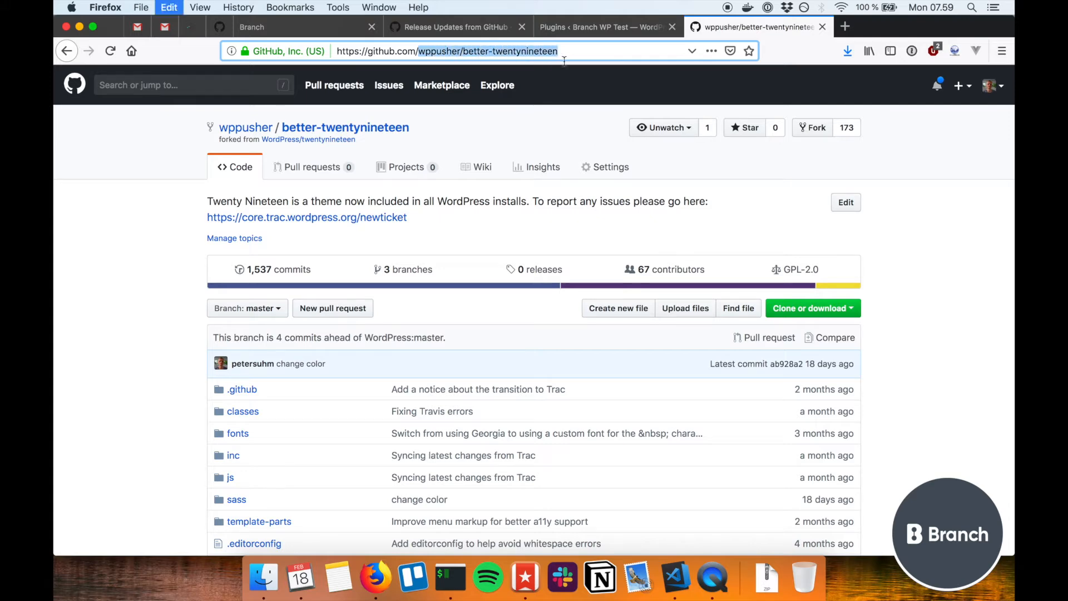
click(300, 28)
click(292, 382)
key(super+v)
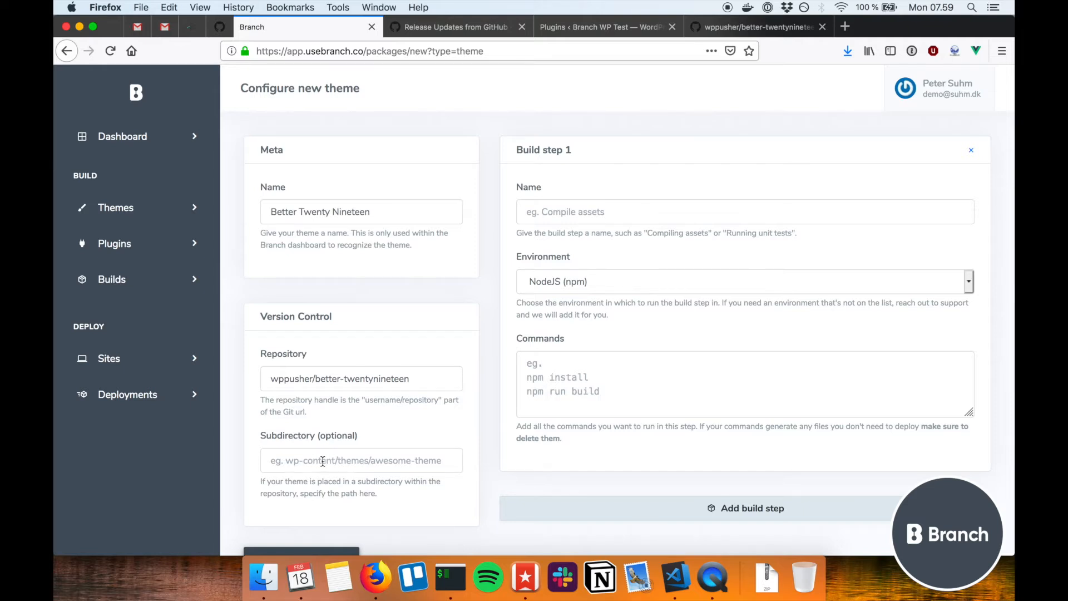
Review the environment options of build step 1, name it "Compile assets" and enter the command npm install
click(640, 212)
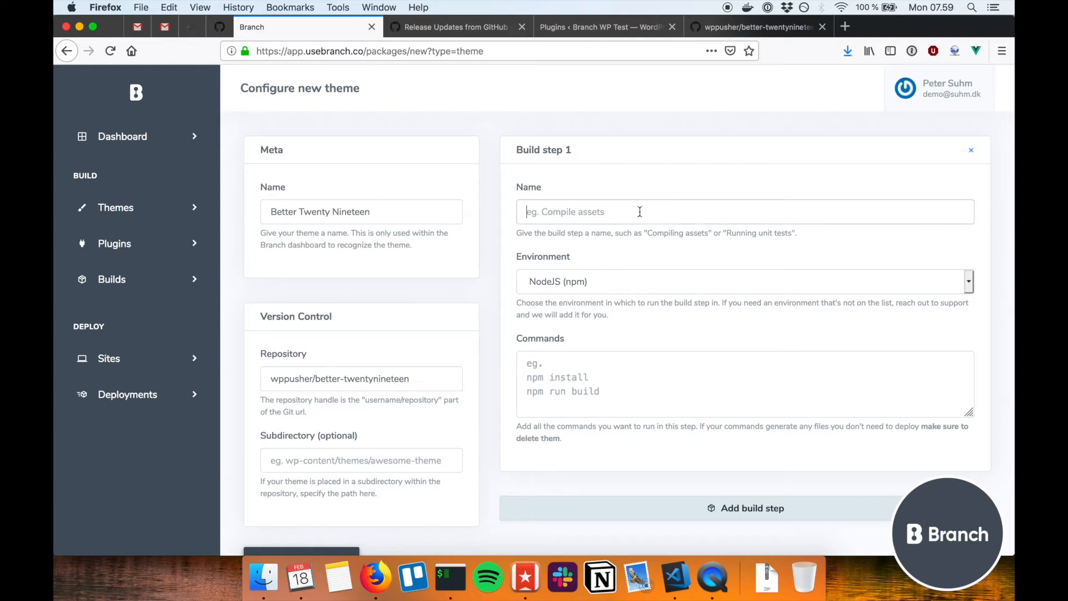
click(559, 285)
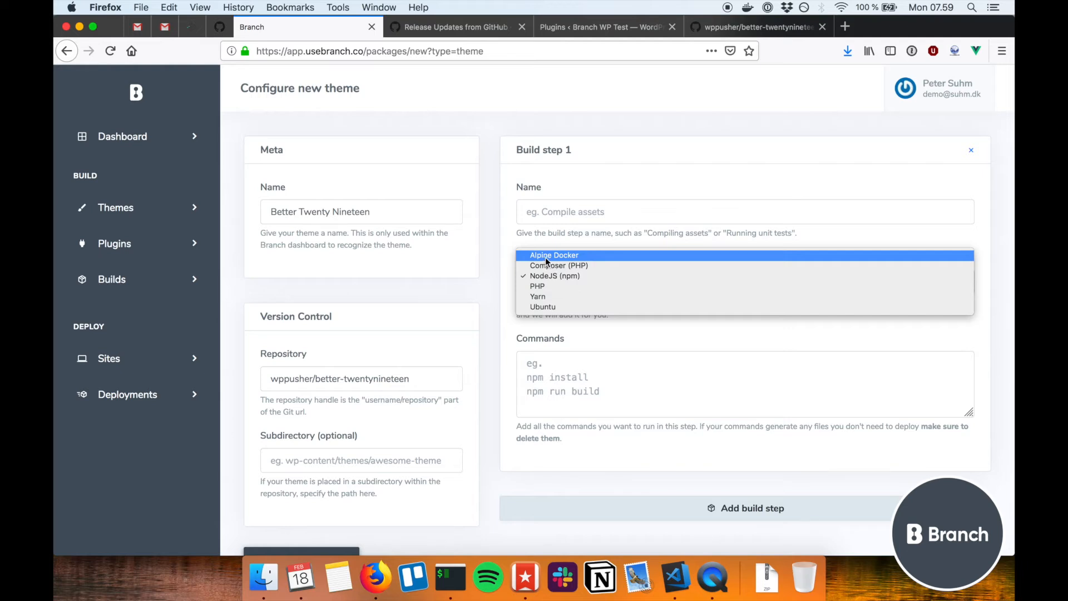
click(565, 213)
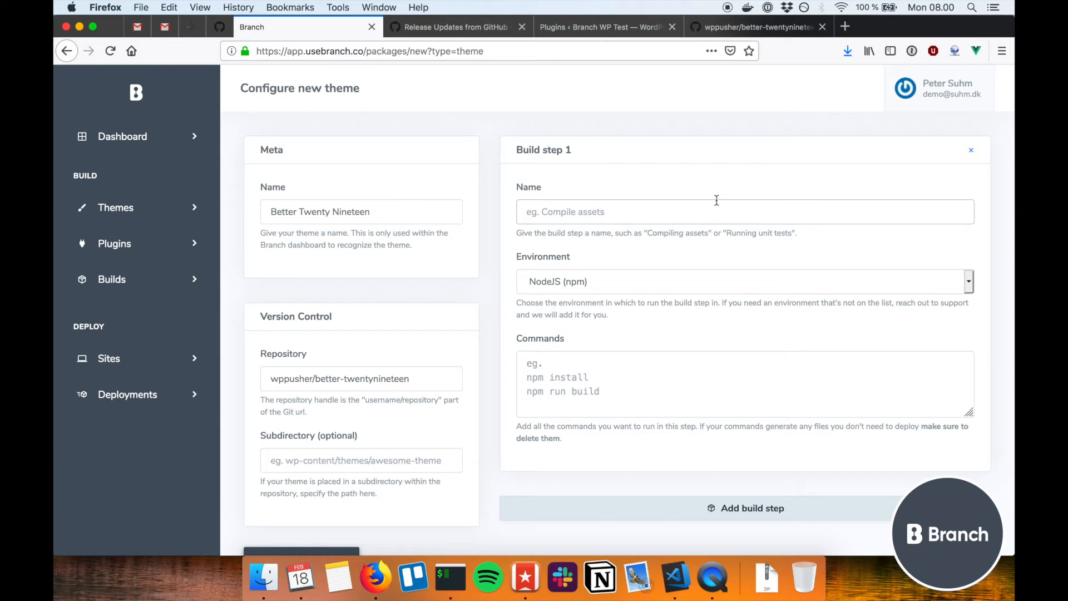
text(Compile assets)
click(573, 370)
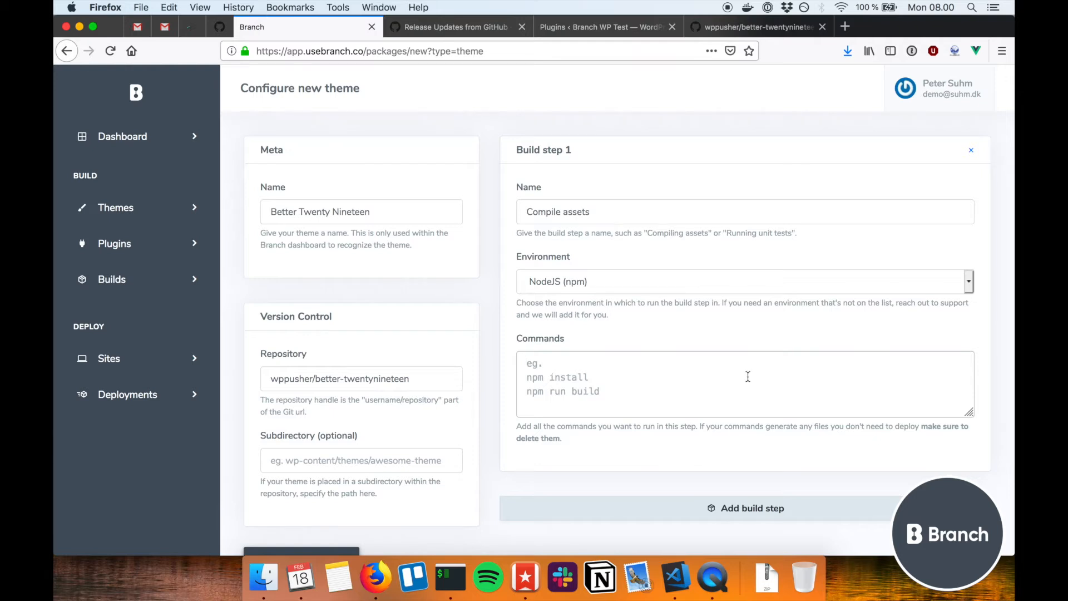
text(npm install)
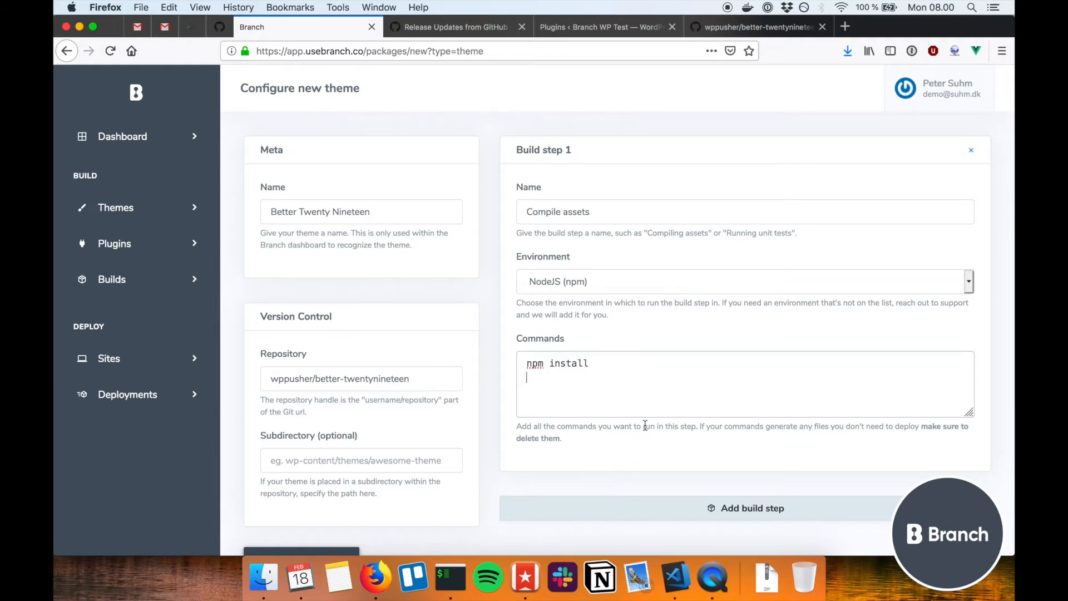
Try adding a second build step to view its environment options, and remove that step
scroll(645, 425, down, 3)
click(726, 423)
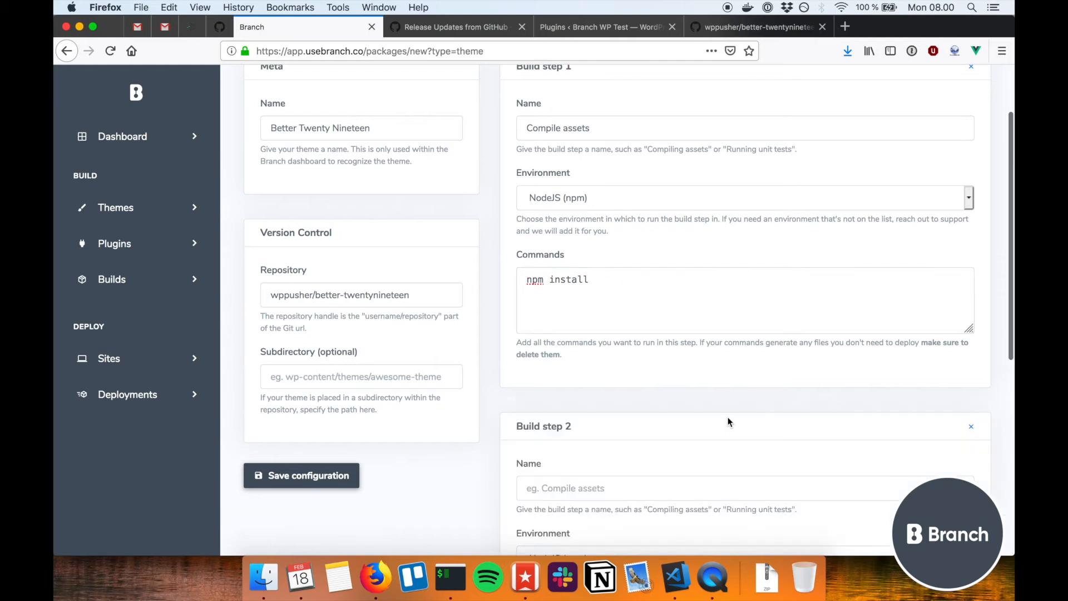
scroll(728, 422, down, 3)
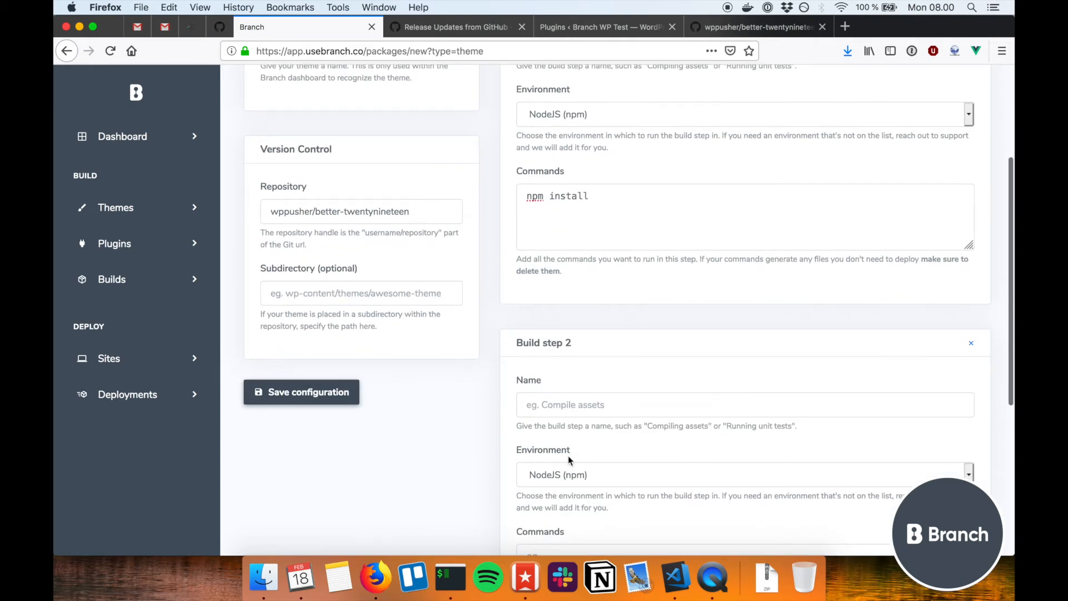
click(535, 482)
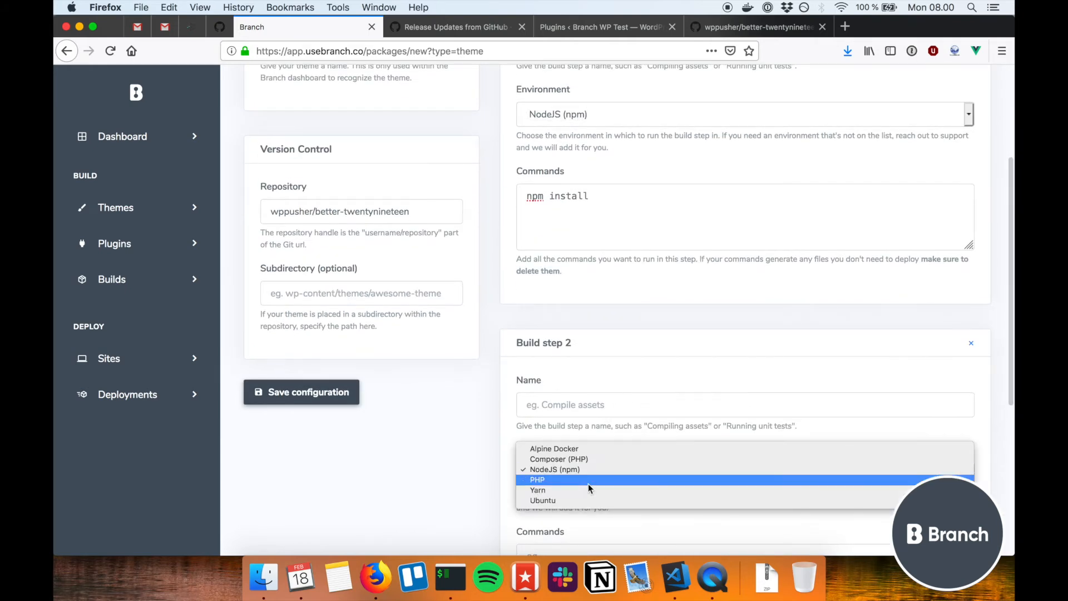
click(642, 411)
click(972, 343)
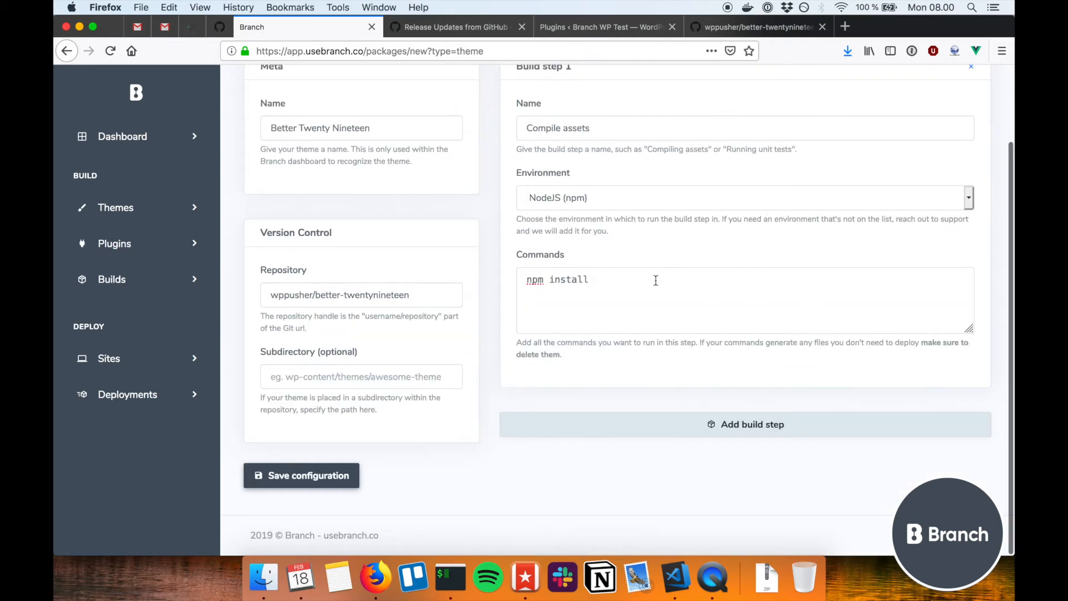
Add npm run build as the second command of build step 1 and save the theme configuration
text(npm  run build)
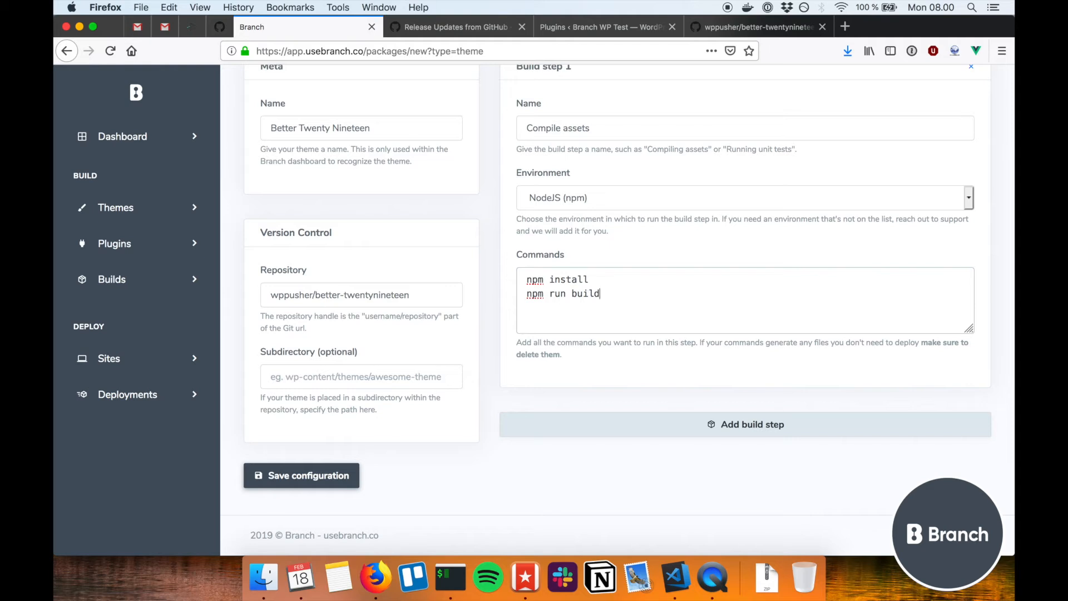
click(283, 474)
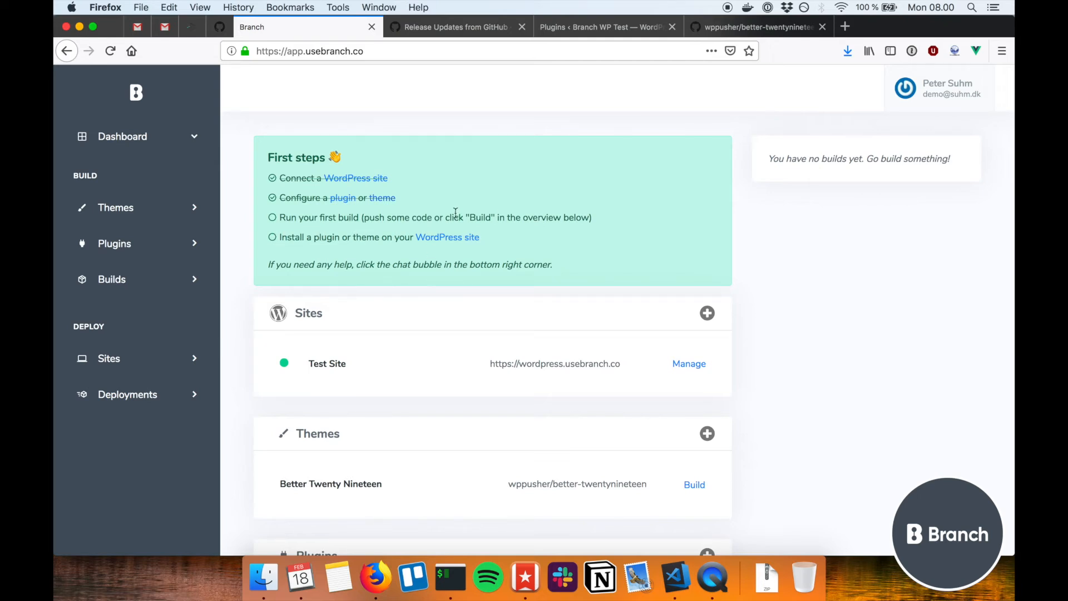
Switch to Visual Studio Code, change the $color__link value in _colors.scss to an orange shade, and save the file
click(676, 579)
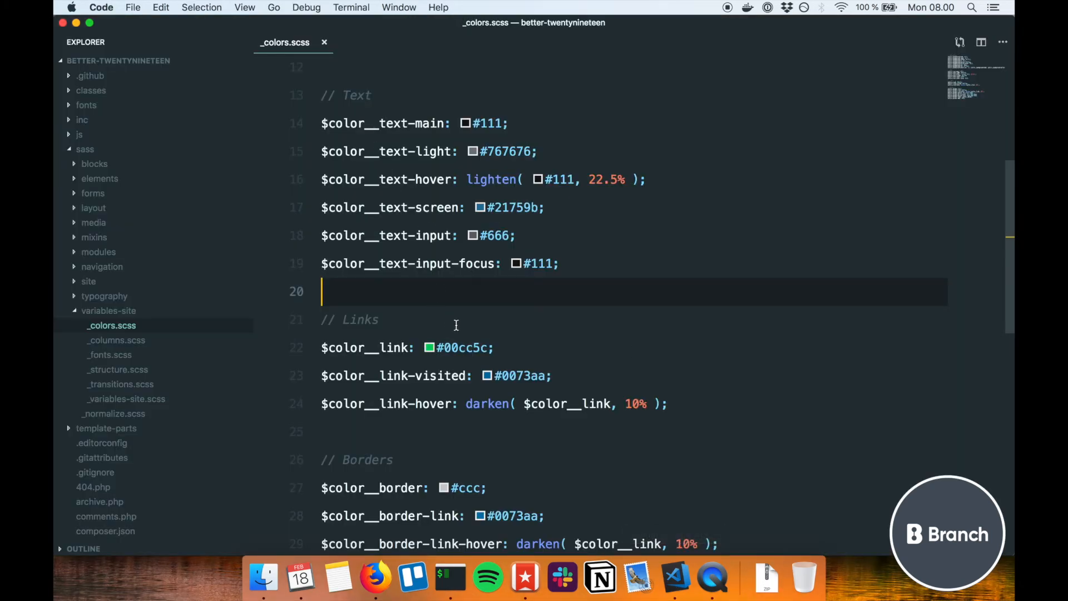
double_click(454, 349)
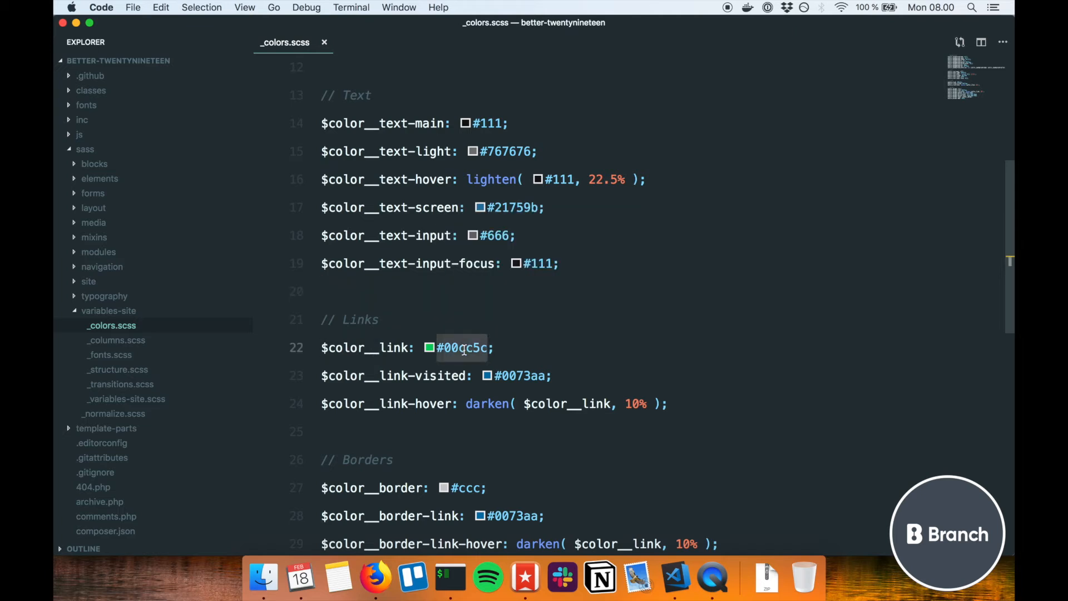
key(Left)
mouse_move(473, 341)
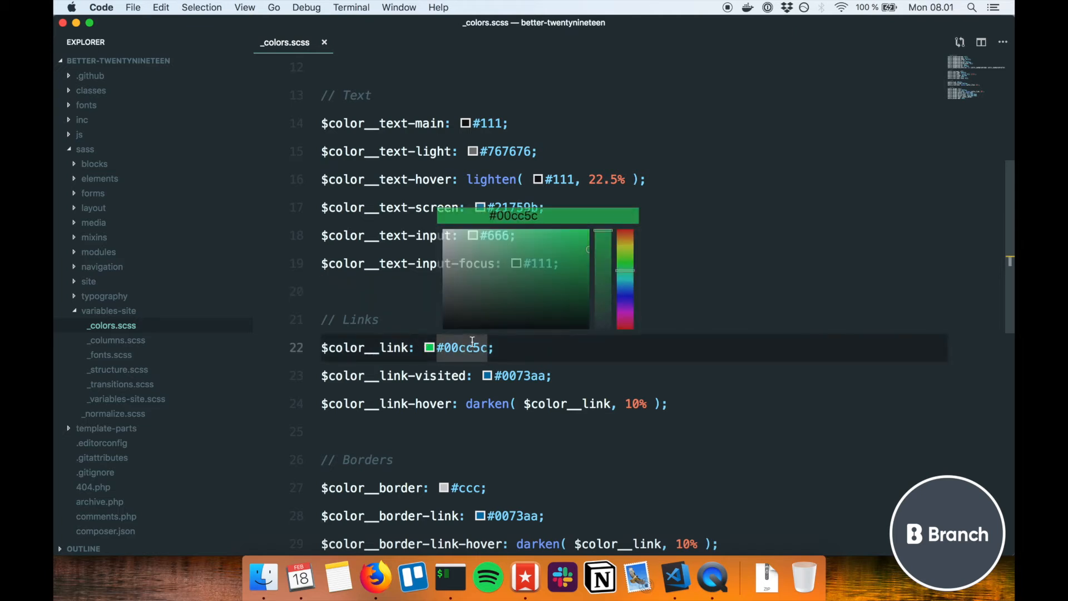
click(624, 241)
click(661, 259)
key(super+s)
Switch to iTerm2 and commit all changes in better-twentynineteen with the message "change color"
key(super+Tab)
key(super+Tab)
key(super+Tab)
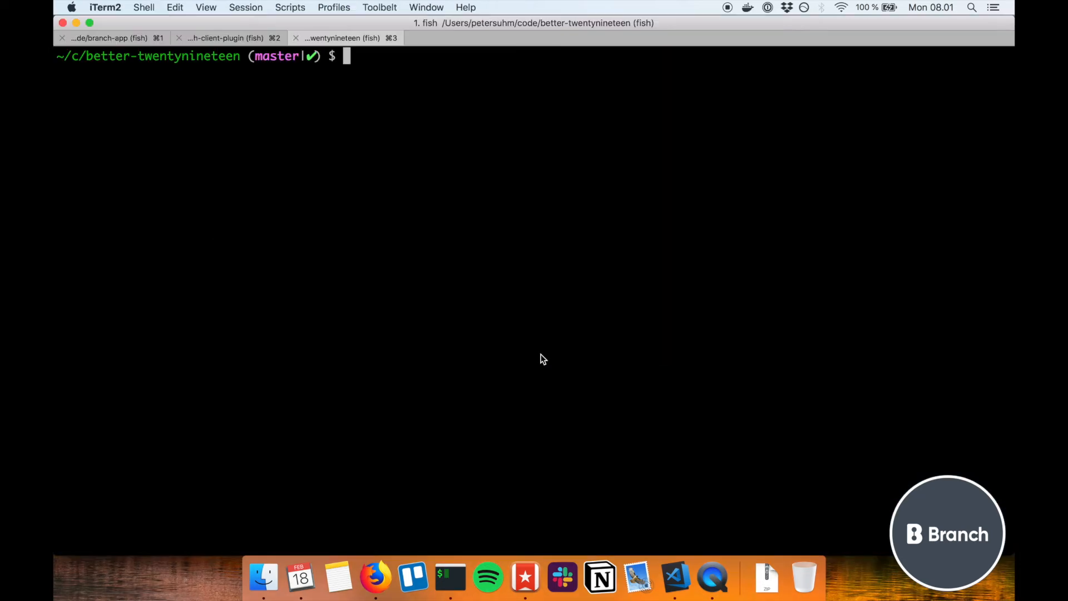
text(change col)
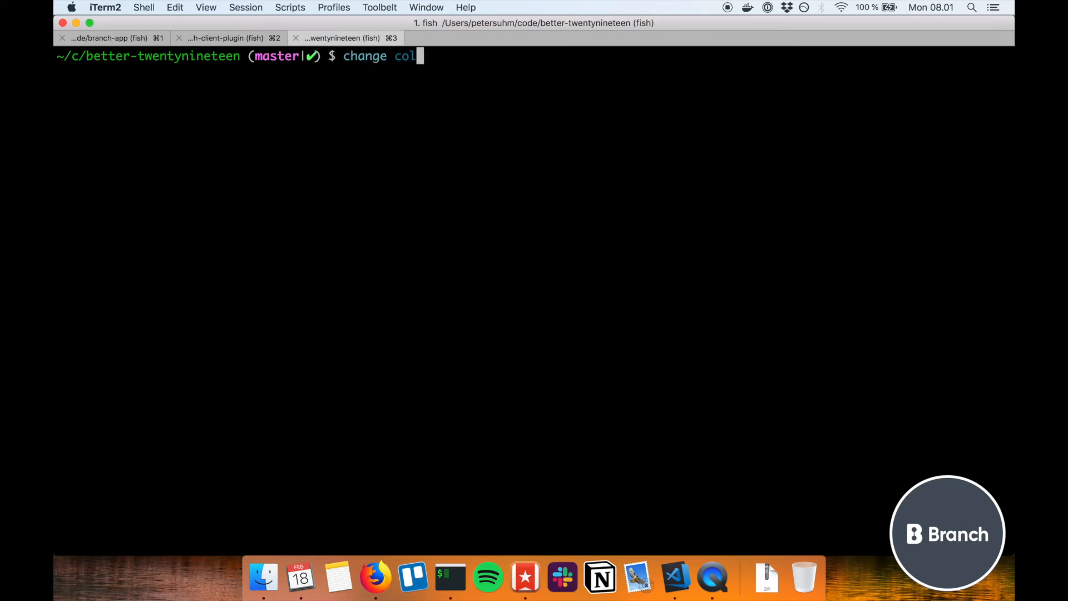
key(Up)
key(Return)
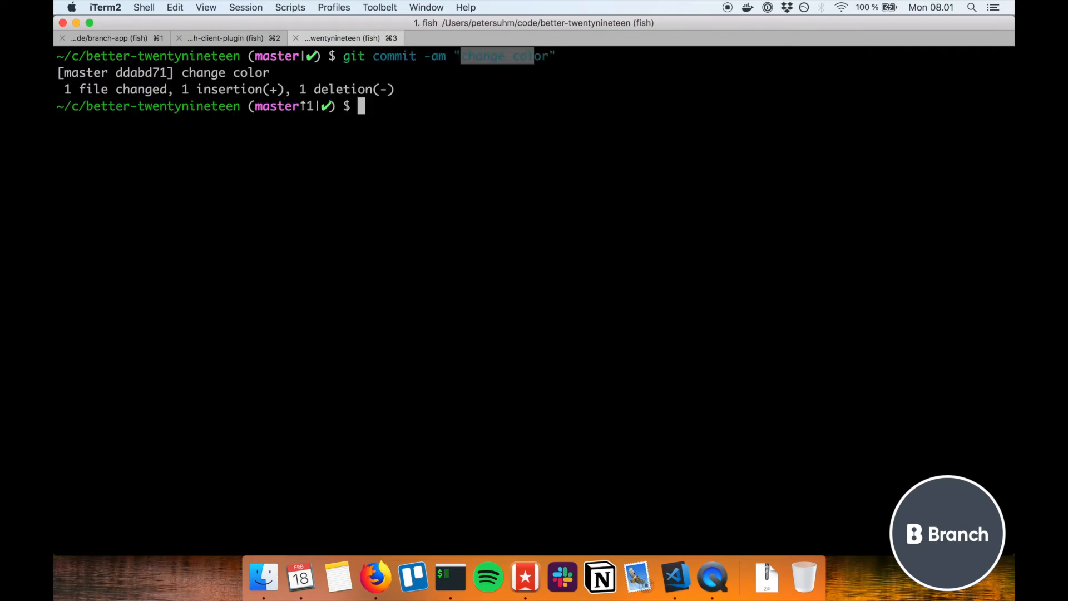
Push the commit to GitHub with git push origin master
text(git push)
key(Right)
key(Return)
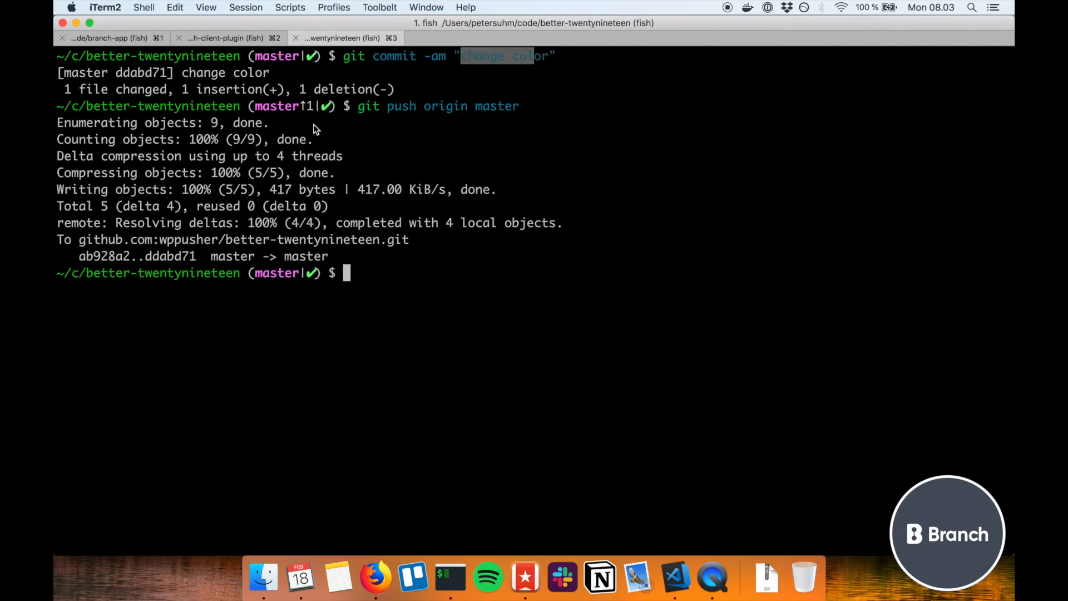
Switch to Branch in Firefox, view the details of the wppusher/better-twentynineteen build, and return to the dashboard
key(super+Tab)
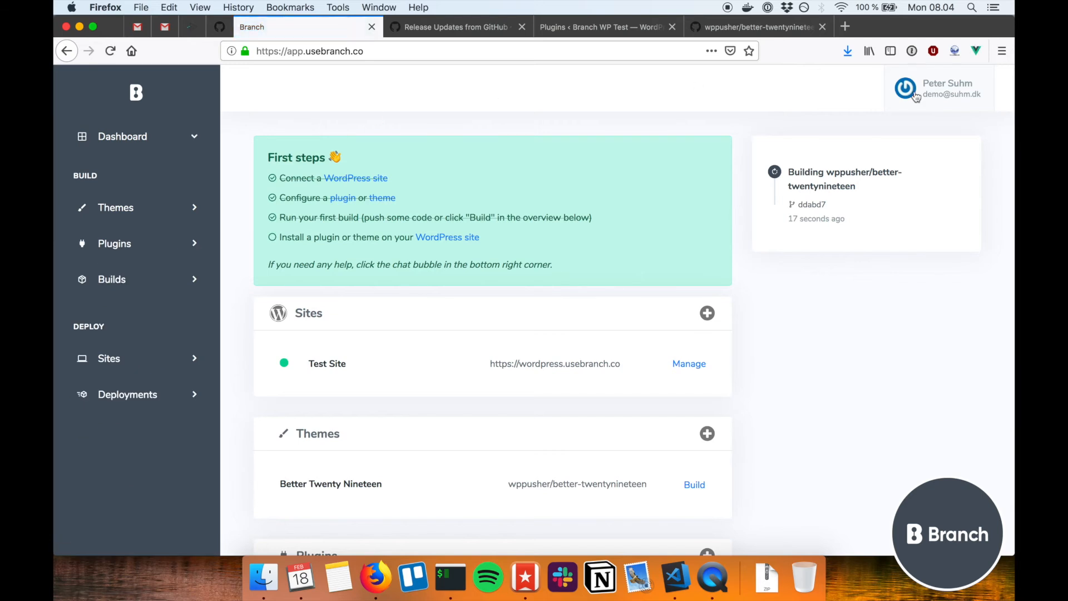
click(837, 176)
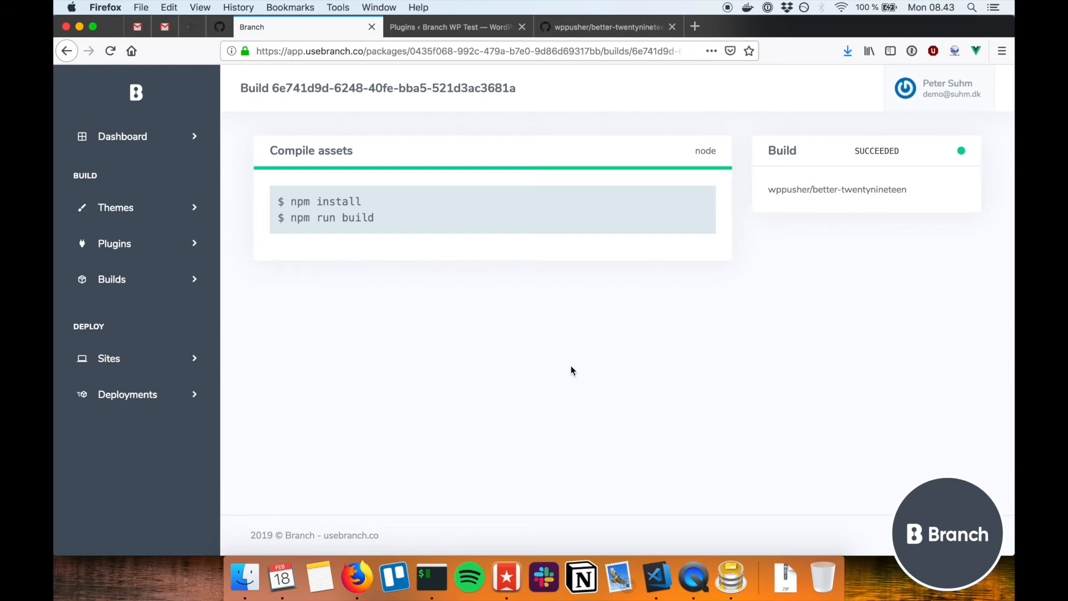
click(158, 109)
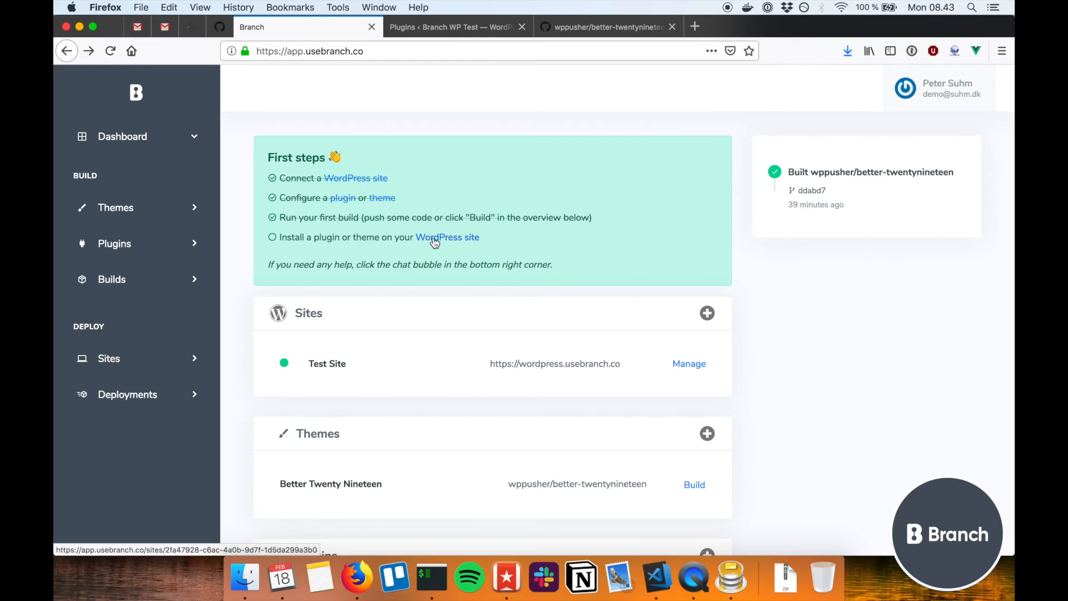
Install the Better Twenty Nineteen theme on Test Site from the master branch with auto deploy of successful builds enabled
click(680, 365)
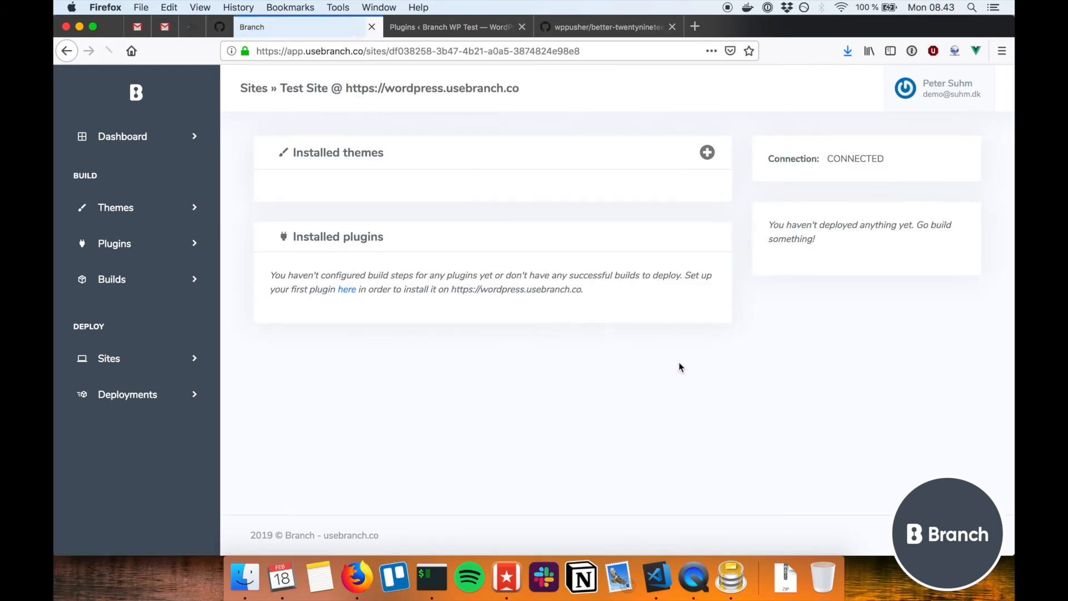
click(708, 154)
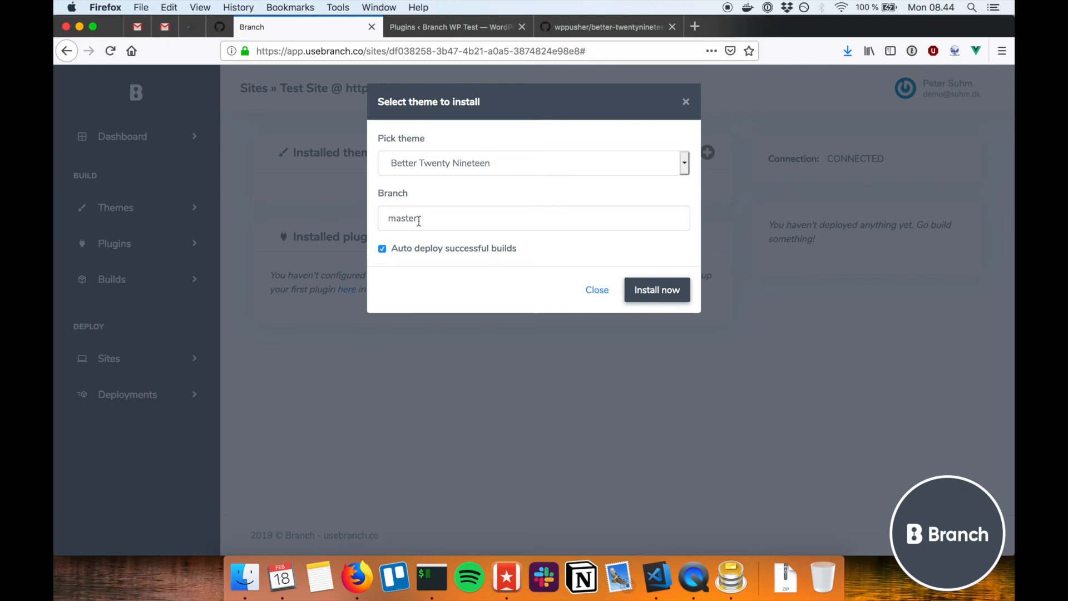
click(682, 290)
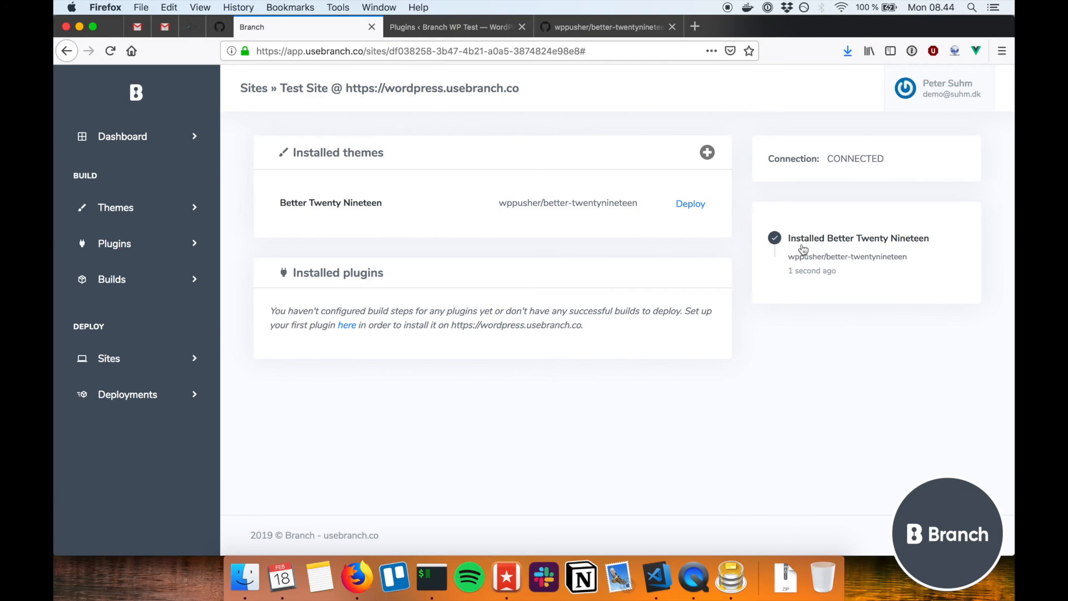
Activate the Better Twenty Nineteen theme in the WordPress admin of Branch WP Test
click(482, 29)
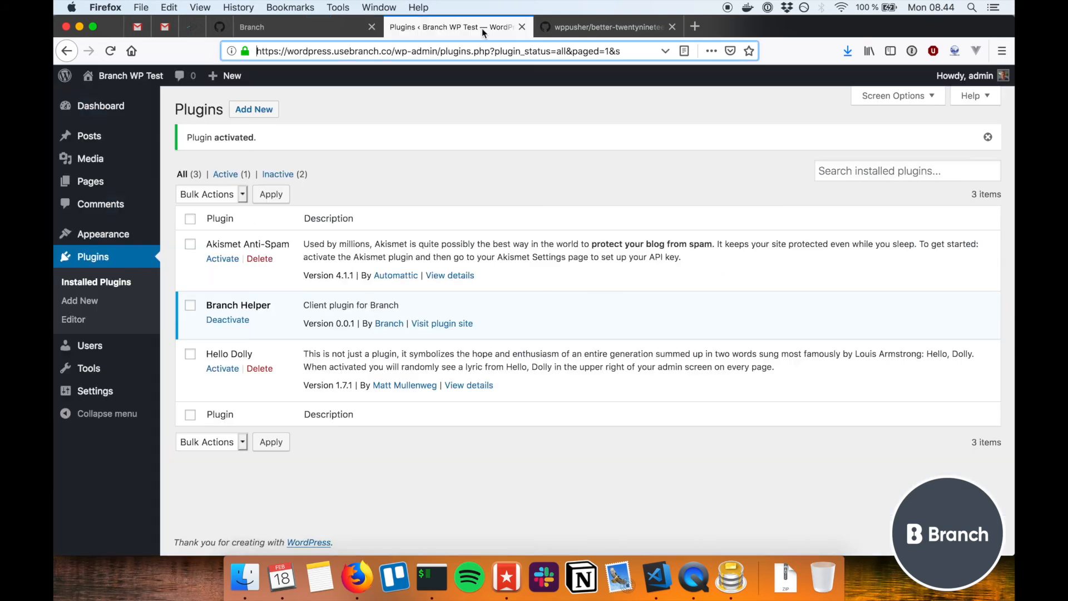
click(117, 234)
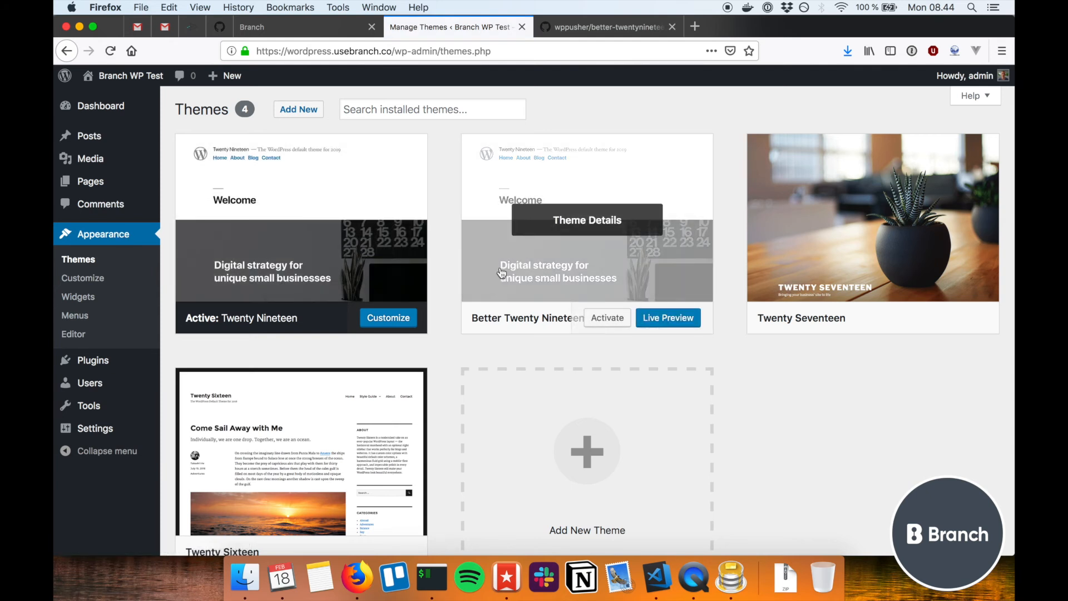
click(590, 319)
Visit the Branch WP Test front page, reload it, and check the link color in the widget area
mouse_move(127, 76)
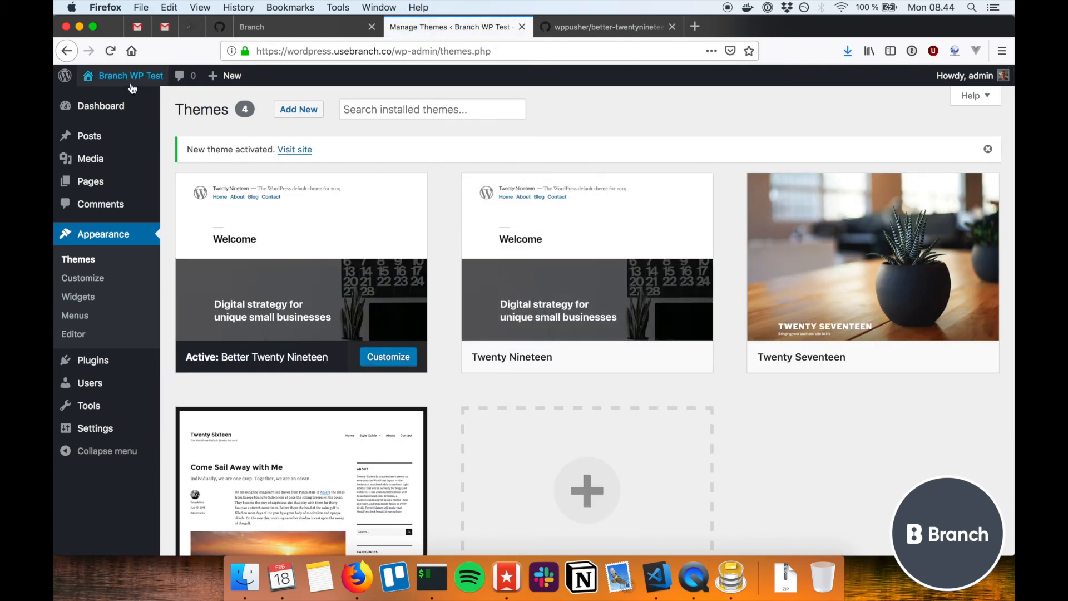
click(129, 98)
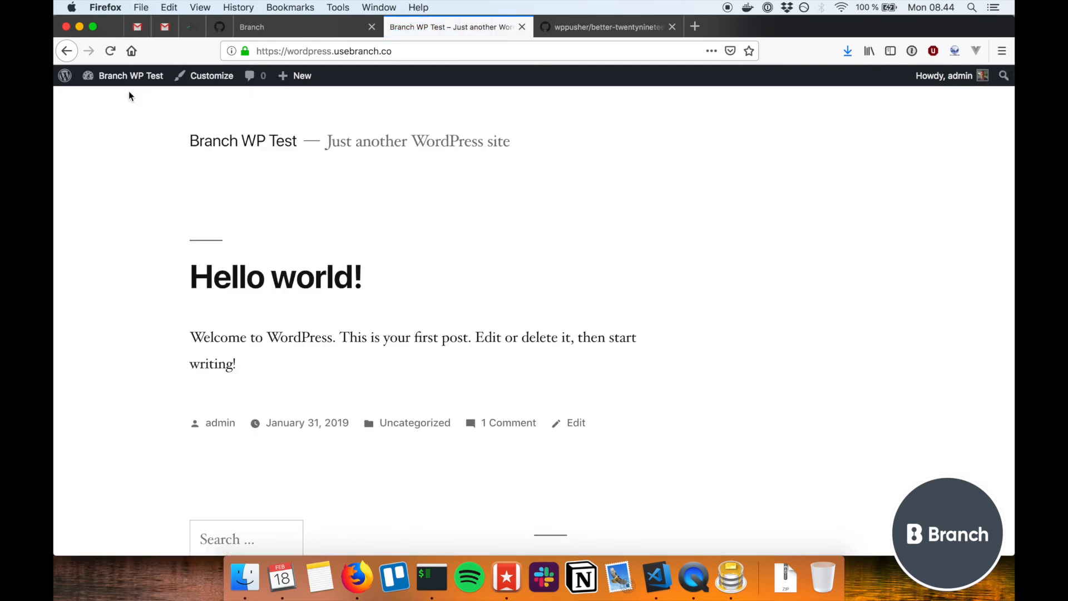
scroll(403, 298, down, 4)
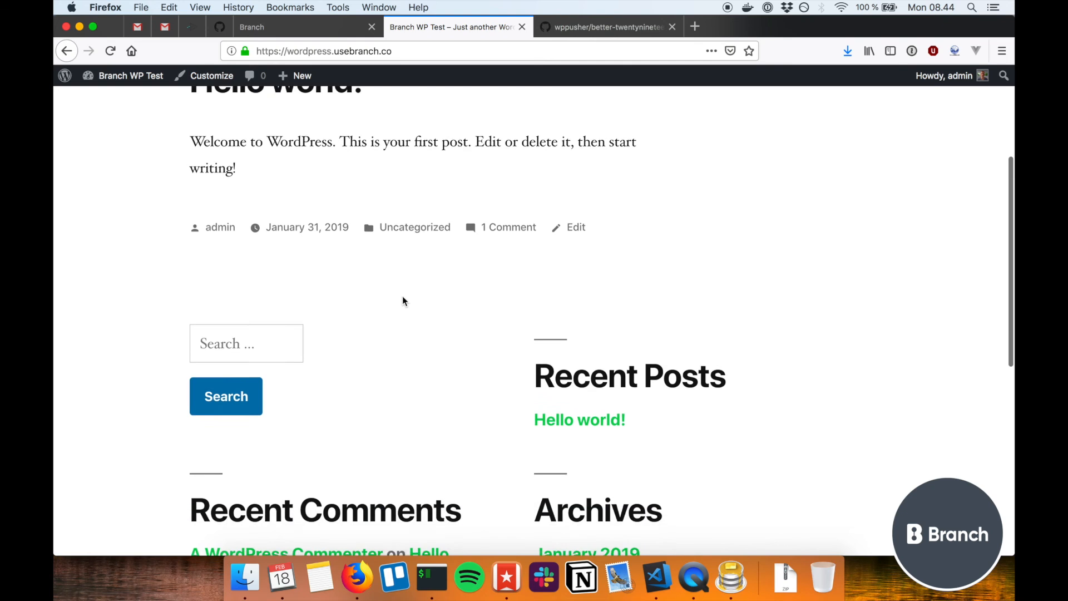
scroll(403, 300, down, 2)
key(super+r)
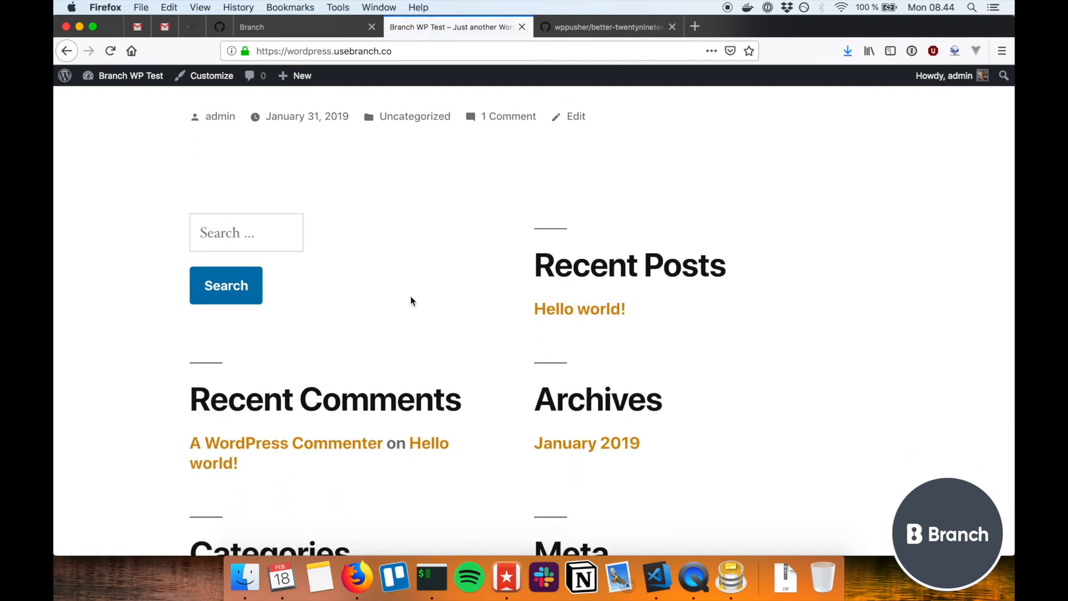
Review the Branch dashboard and the live test site, and check the contact options in the support chat before closing it
click(319, 35)
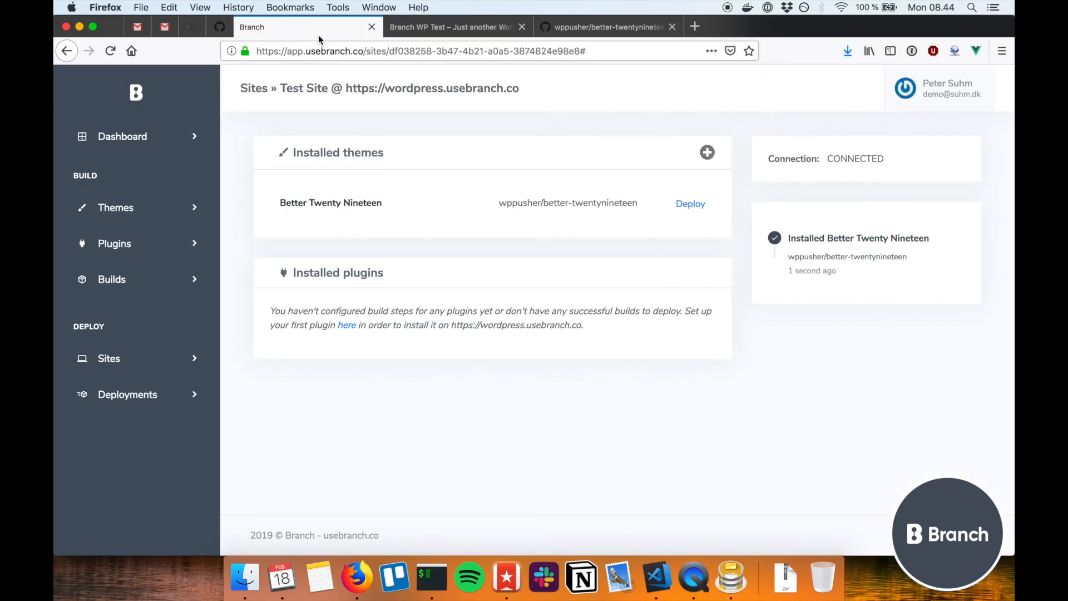
click(185, 97)
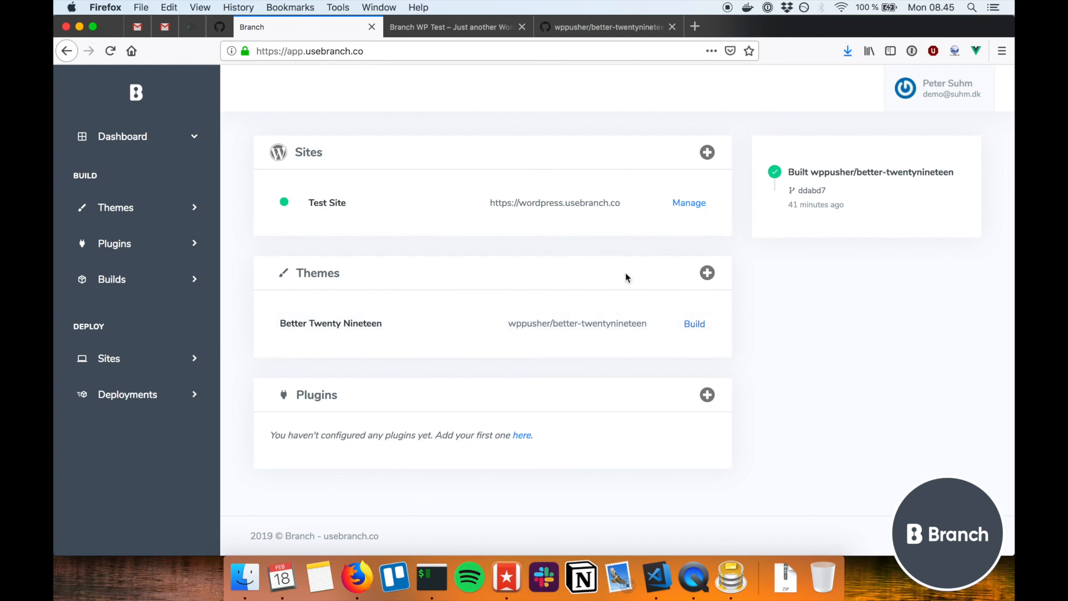
click(441, 28)
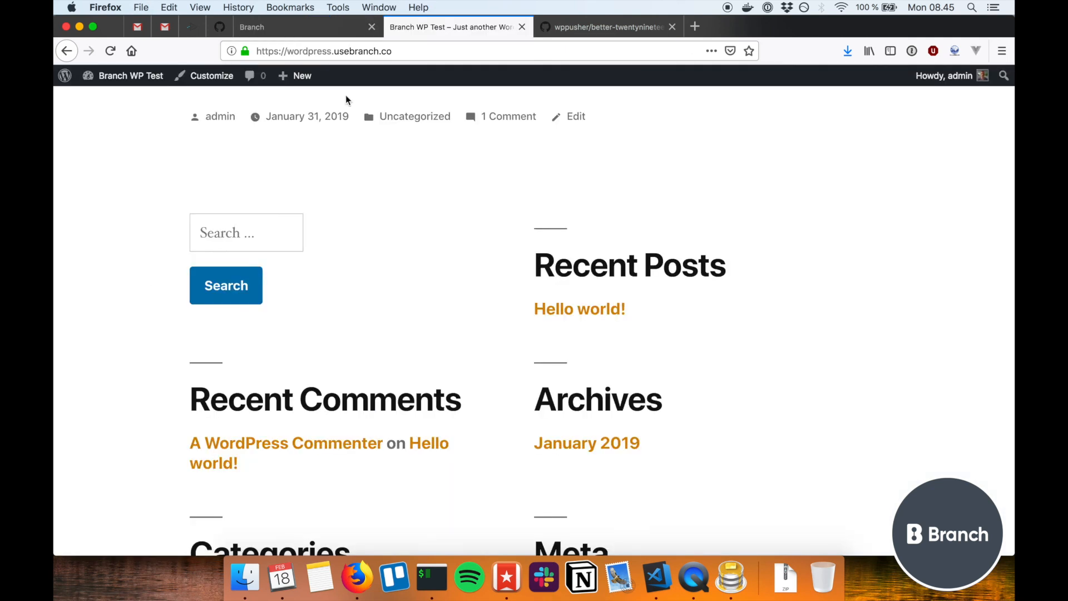
click(317, 32)
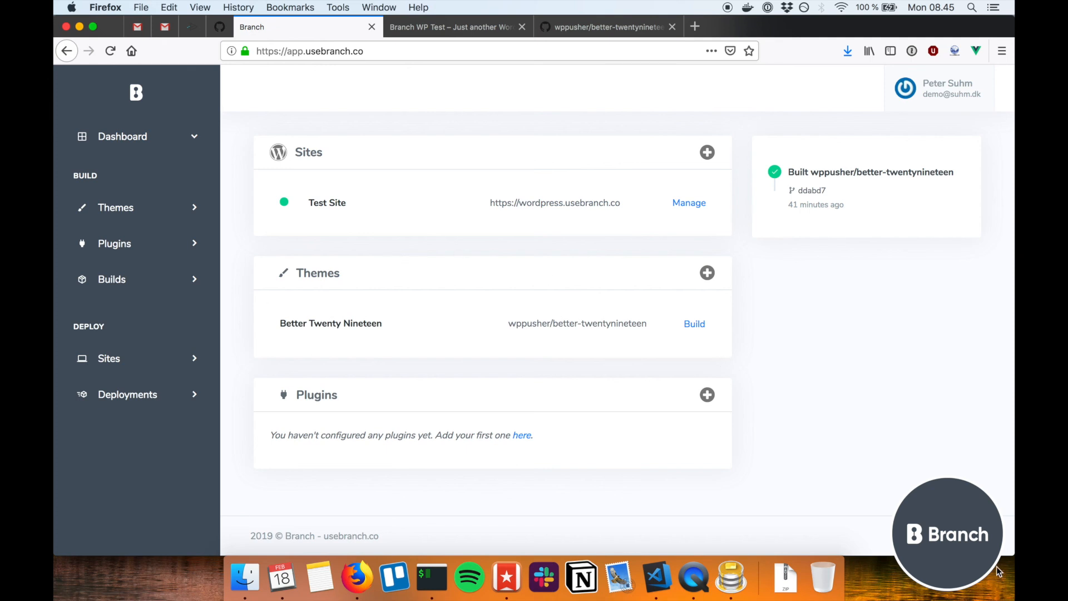
key(super+r)
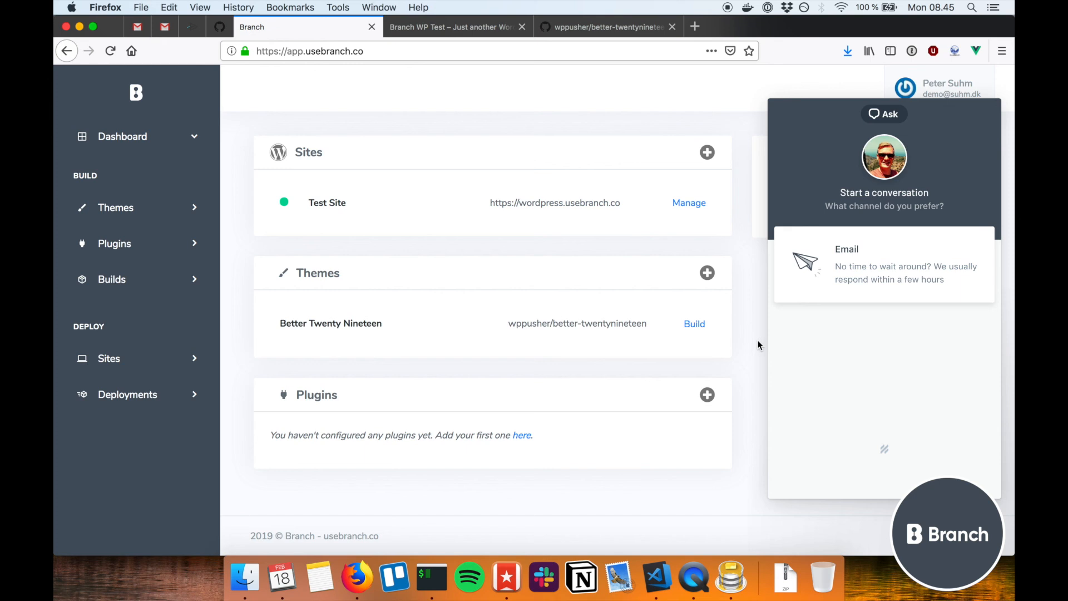
click(981, 530)
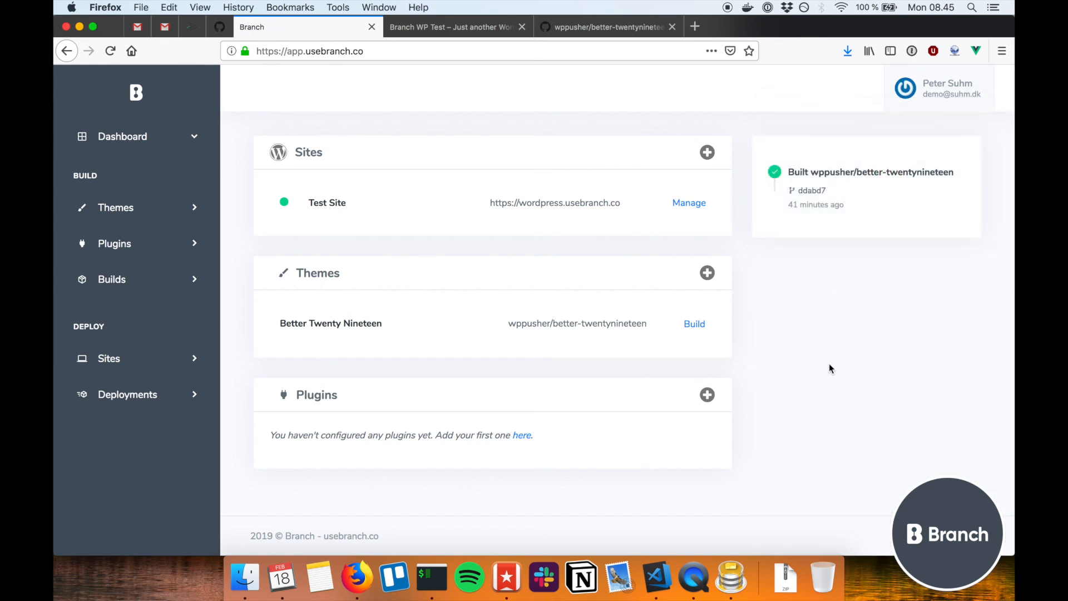